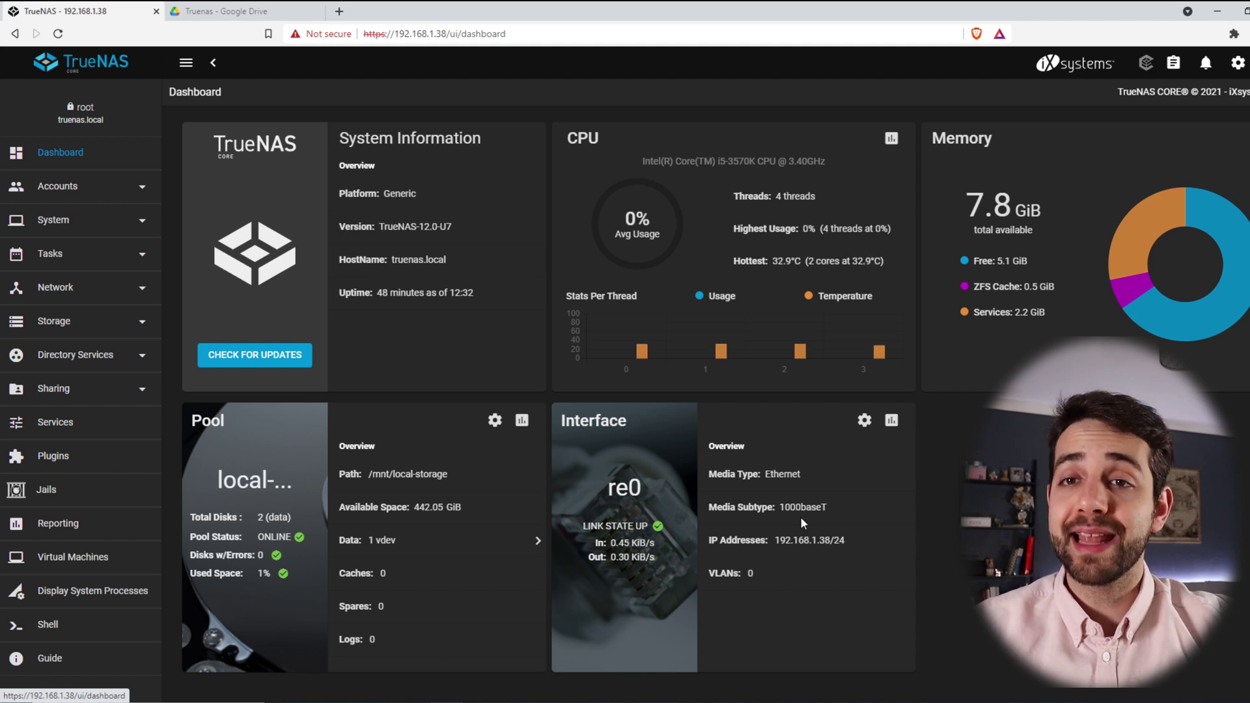
Highlight the server IP and hottest CPU temperature, then expand Accounts to the Users list
drag(780, 540, 877, 545)
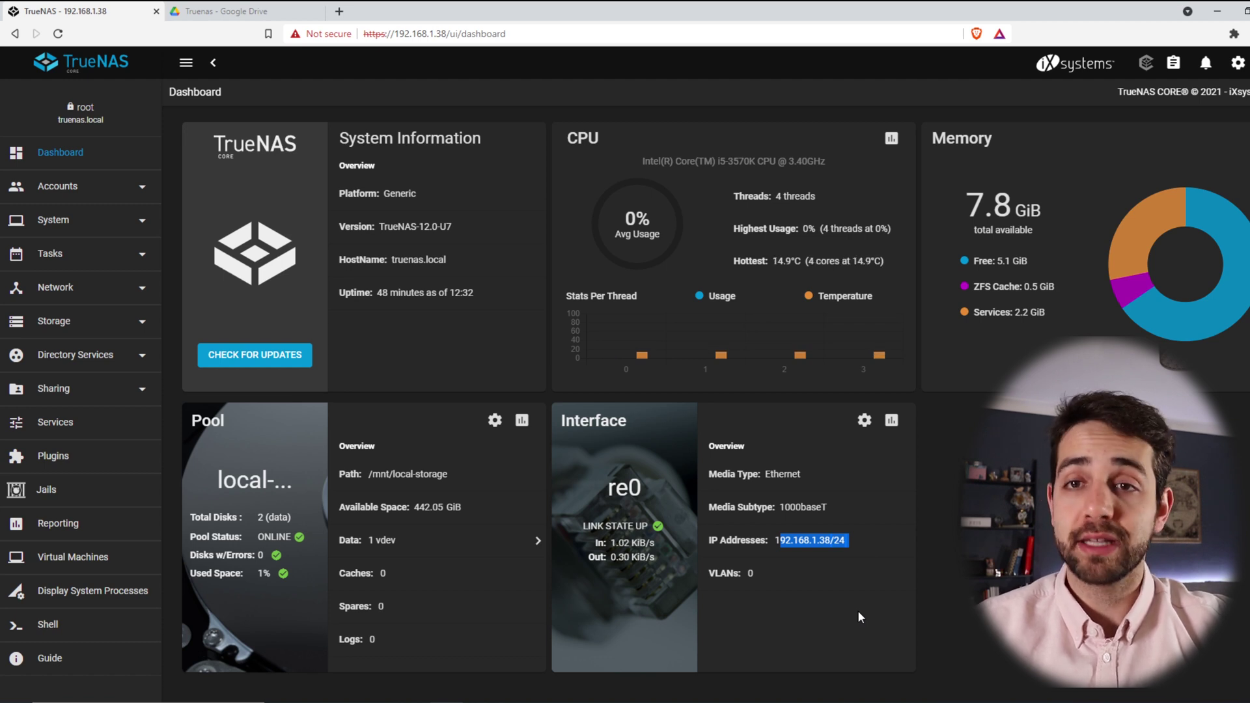
drag(831, 262, 770, 261)
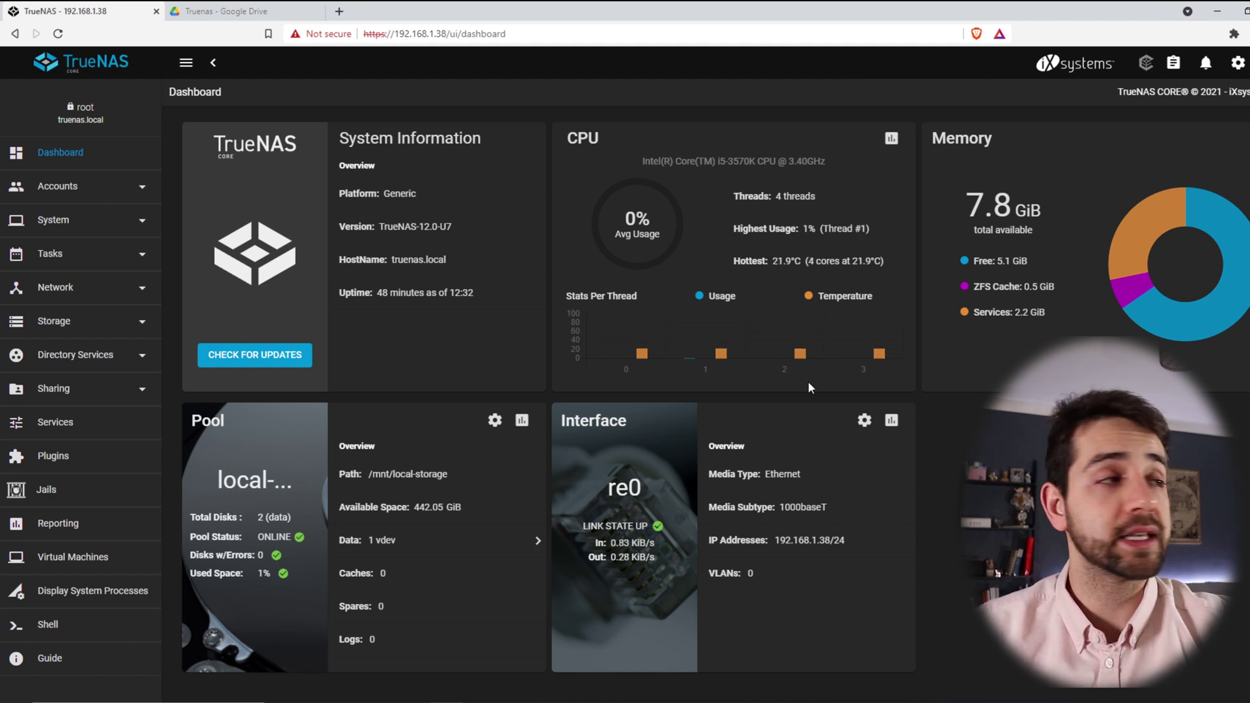
click(60, 187)
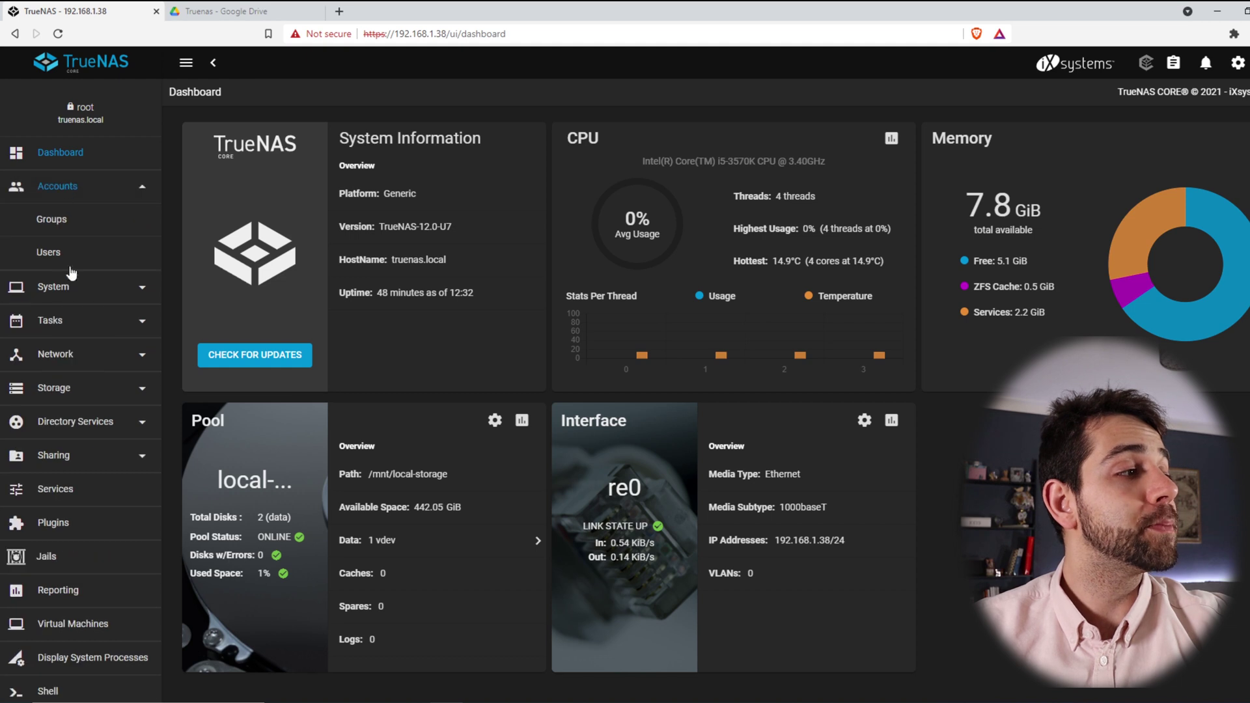
click(49, 254)
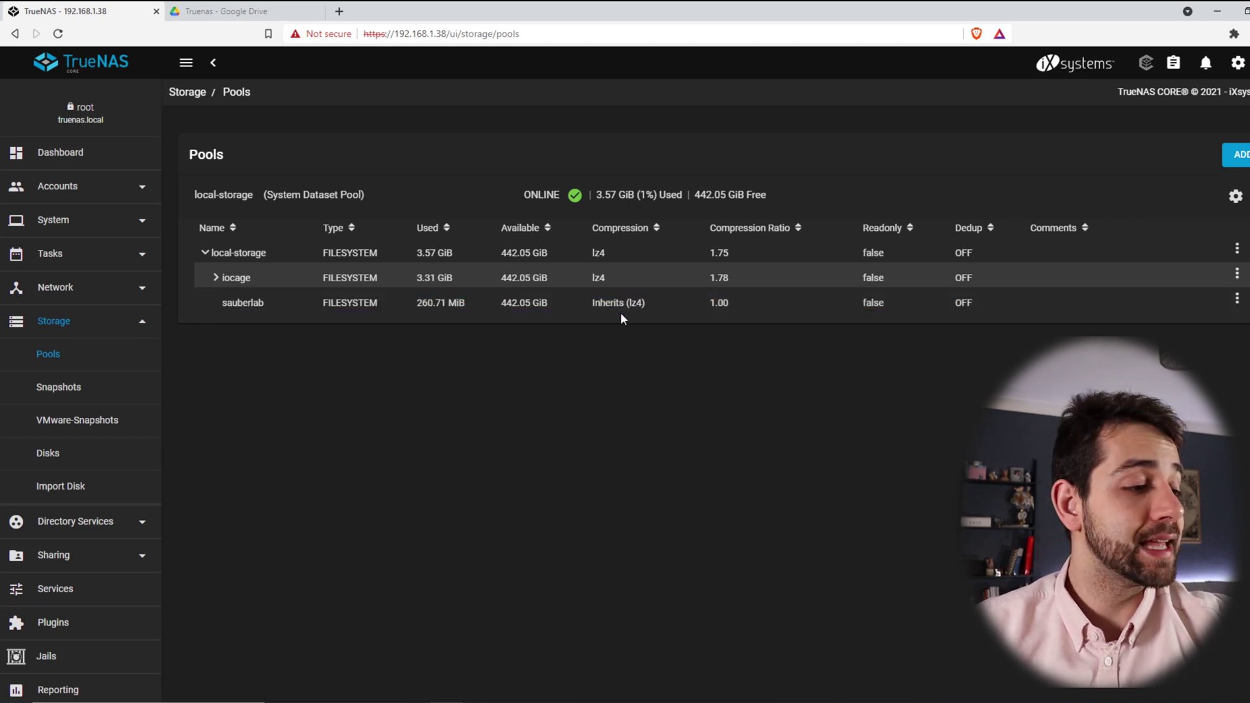
Maximize the sauberlab Explorer window, go up to mnt and back into sauberlab
click(411, 696)
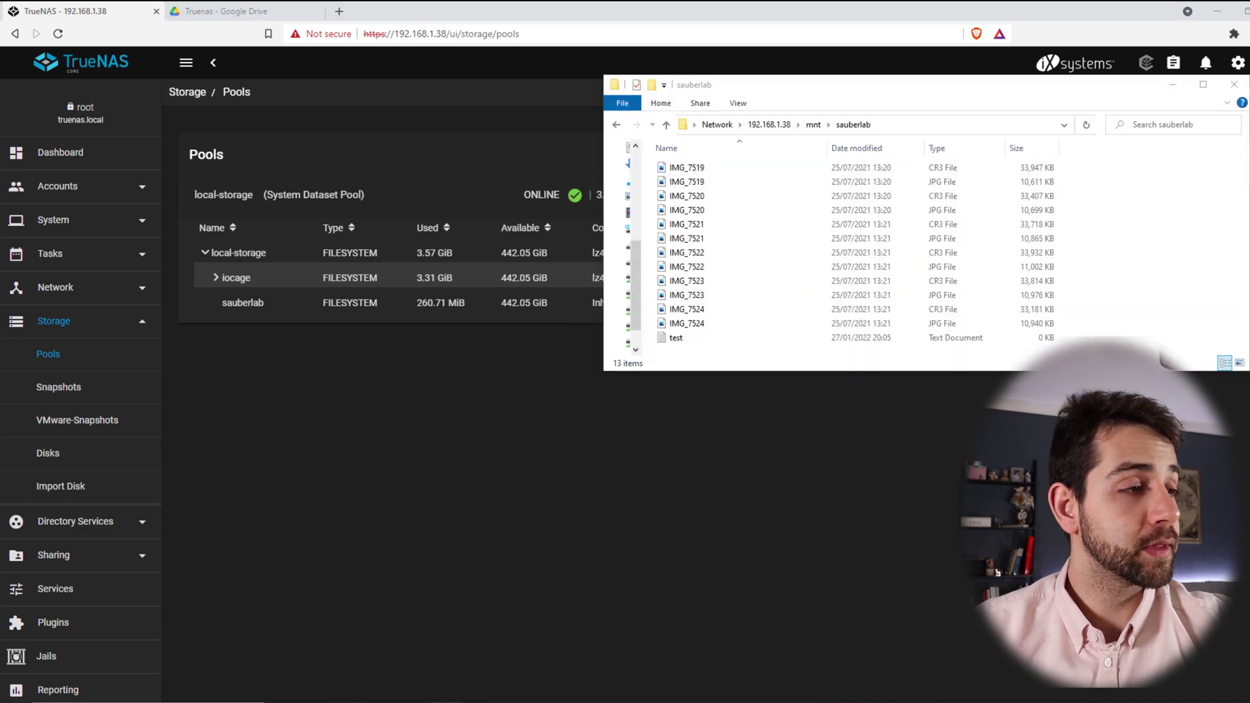
double_click(823, 87)
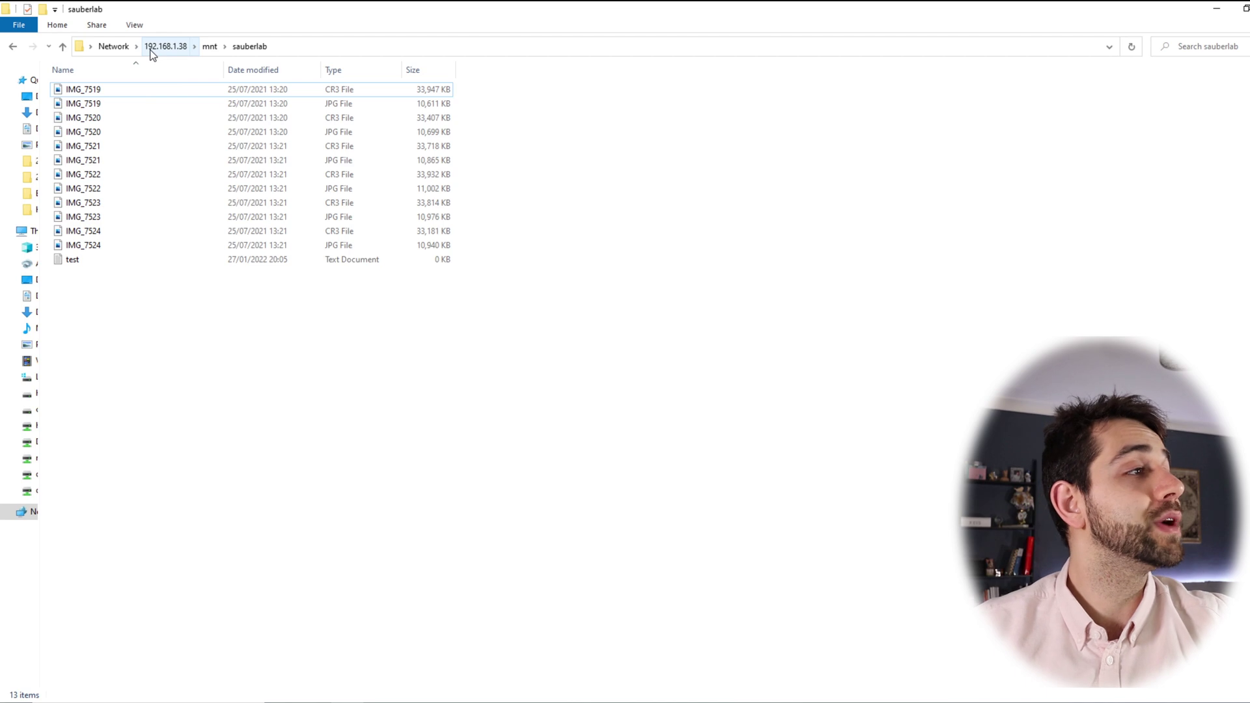
click(202, 51)
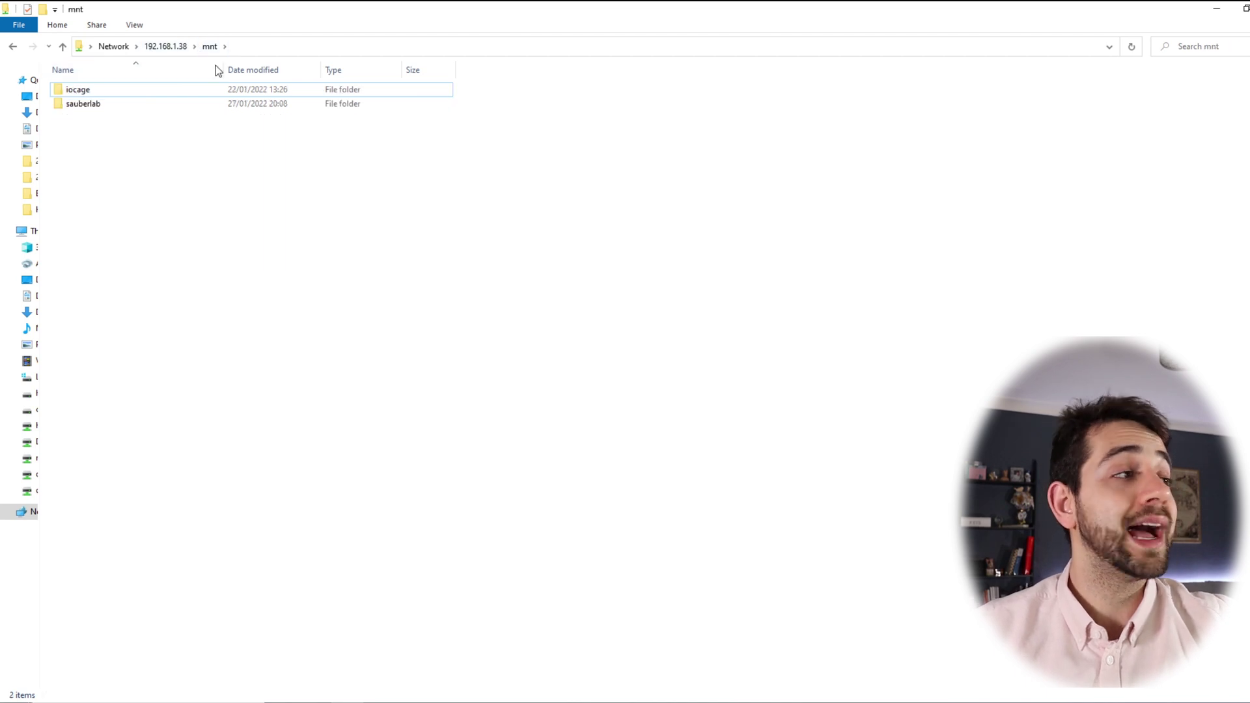
double_click(99, 103)
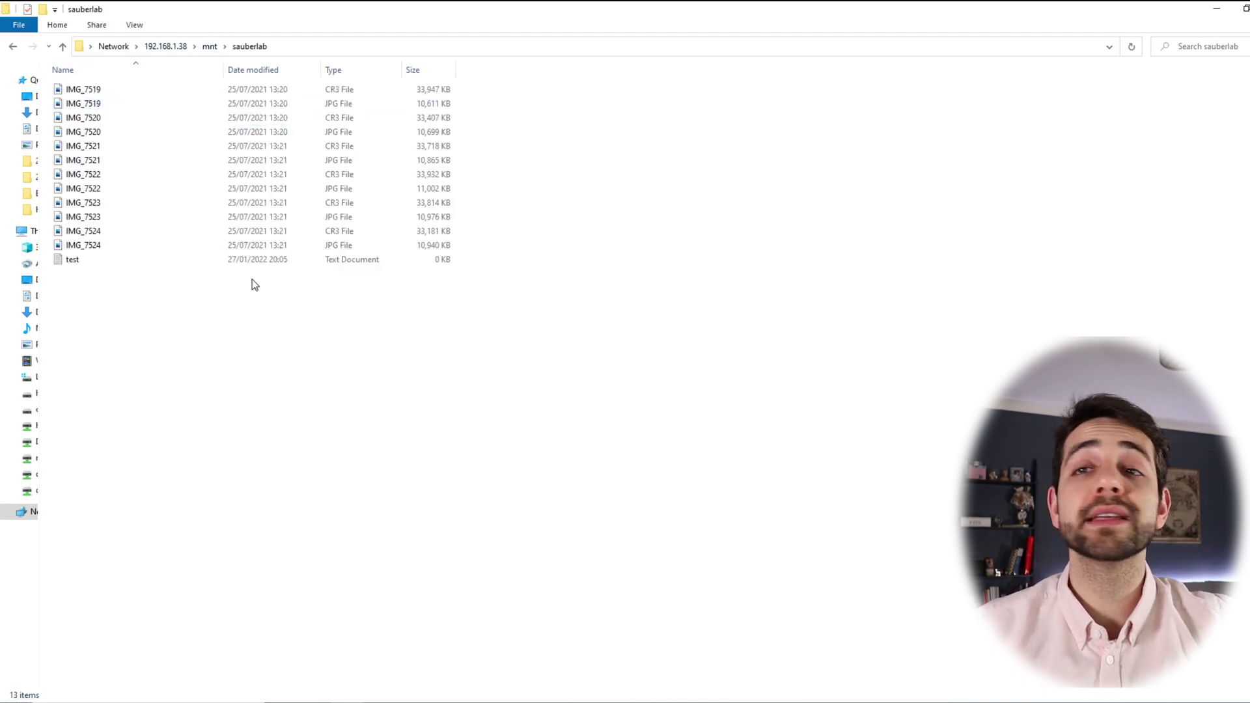
drag(226, 355, 160, 99)
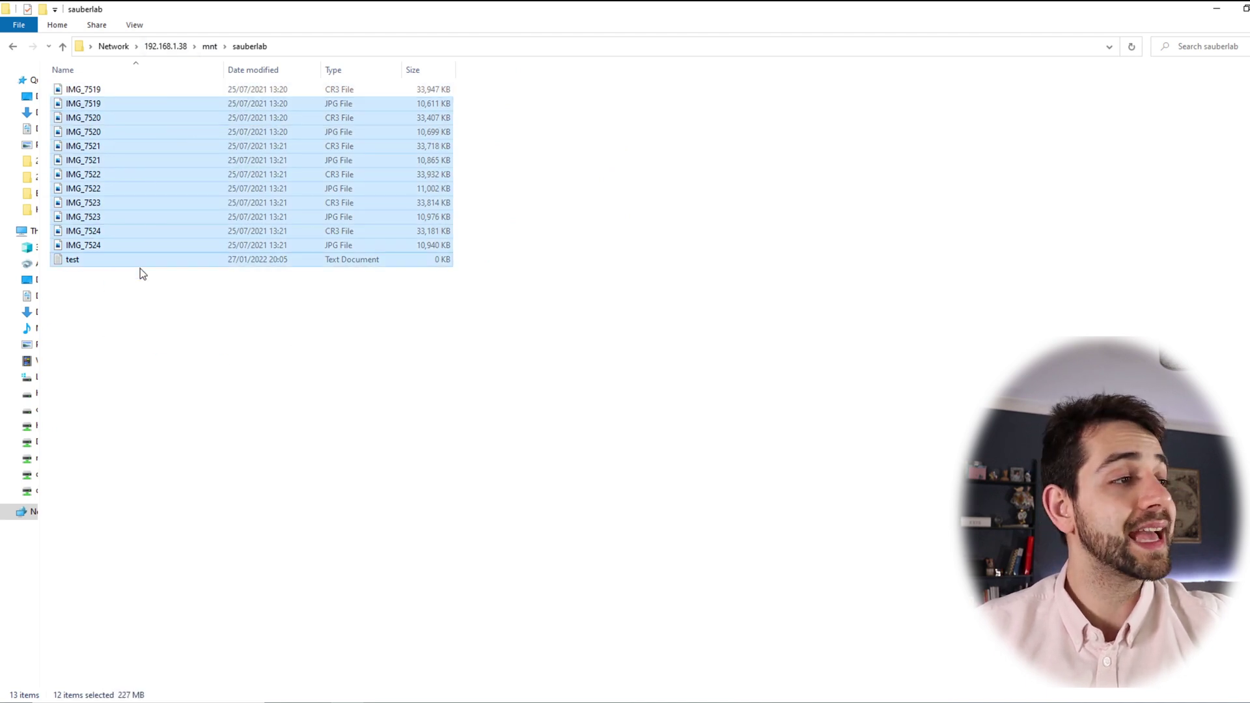
click(437, 377)
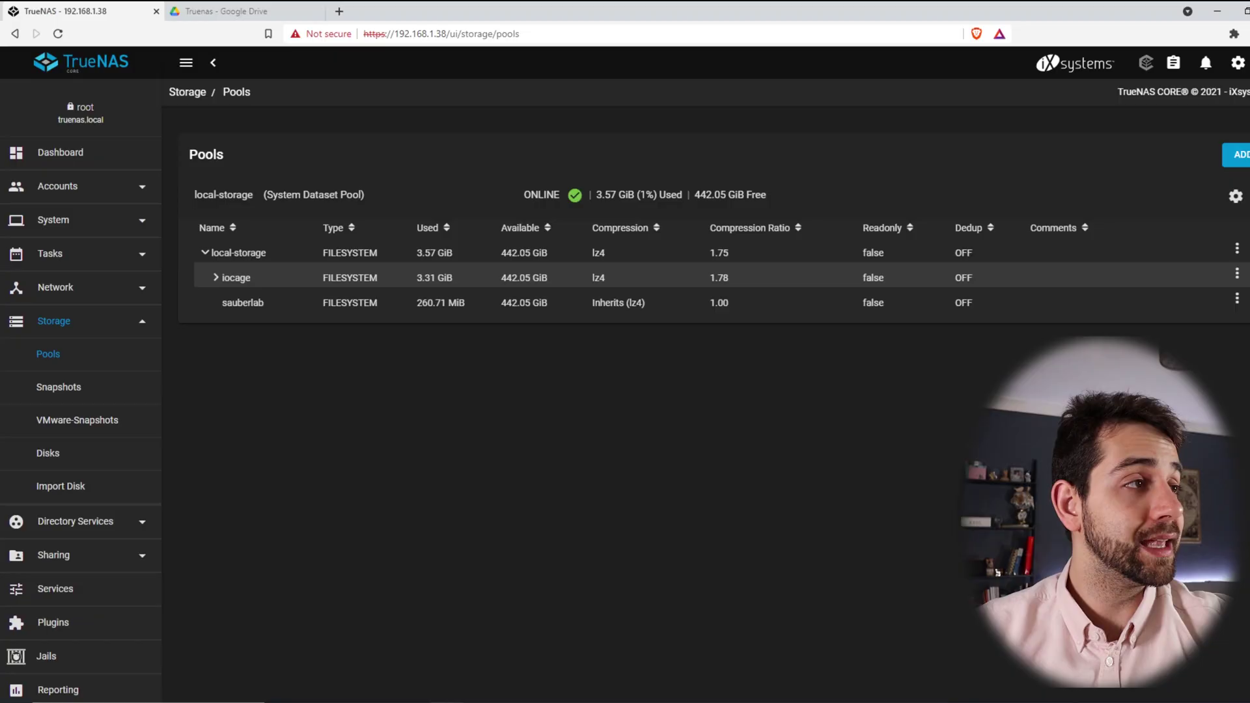
Remove all 13 files from the Drive Truenas folder to the bin, then return to TrueNAS
click(205, 10)
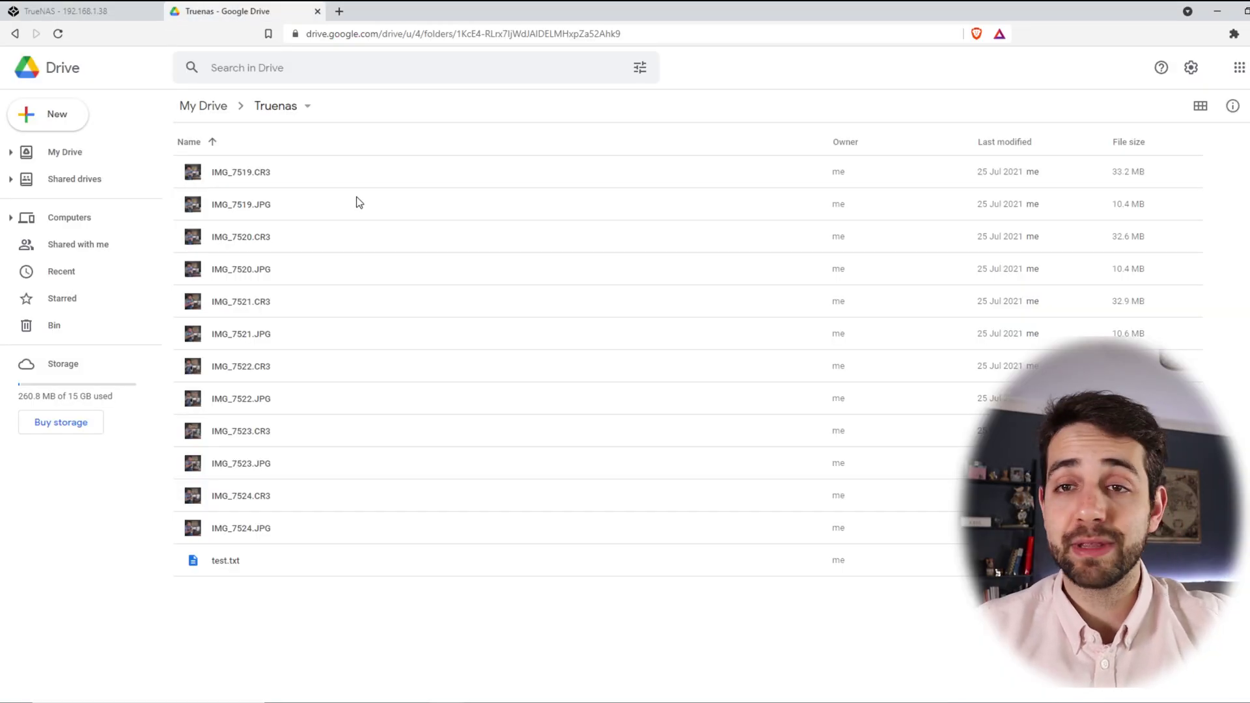
drag(494, 645, 485, 165)
right_click(469, 208)
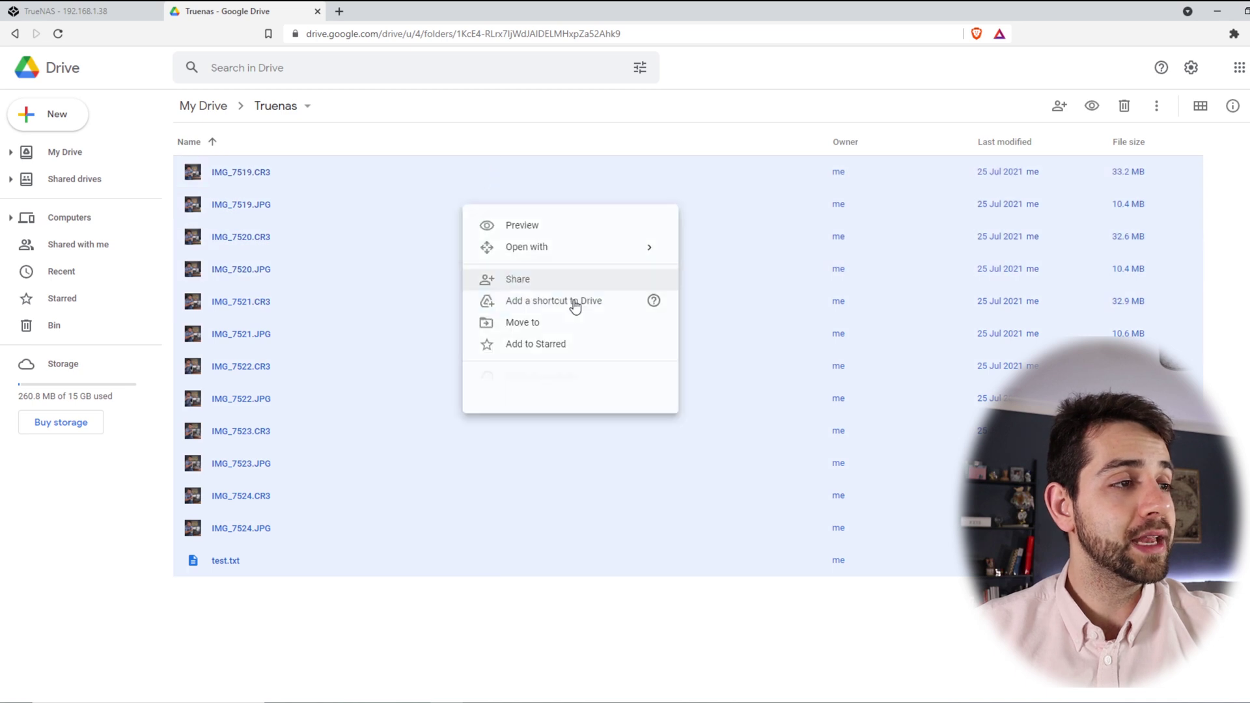
click(555, 453)
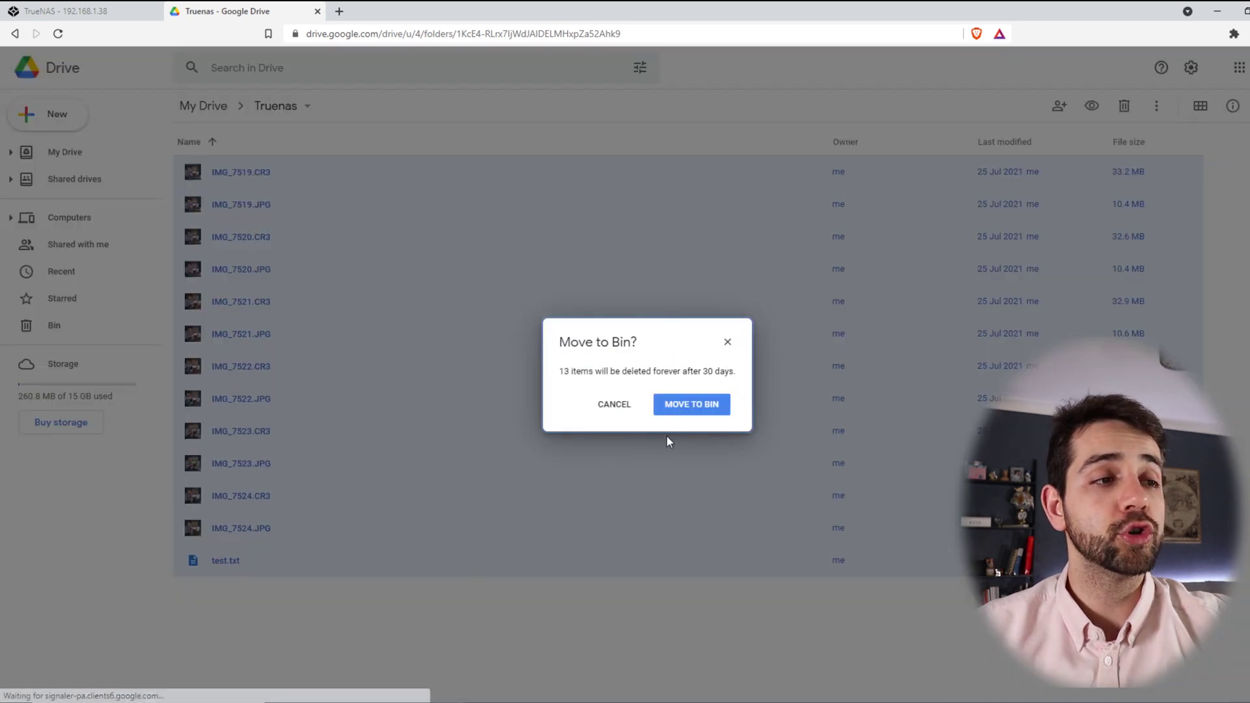
click(694, 406)
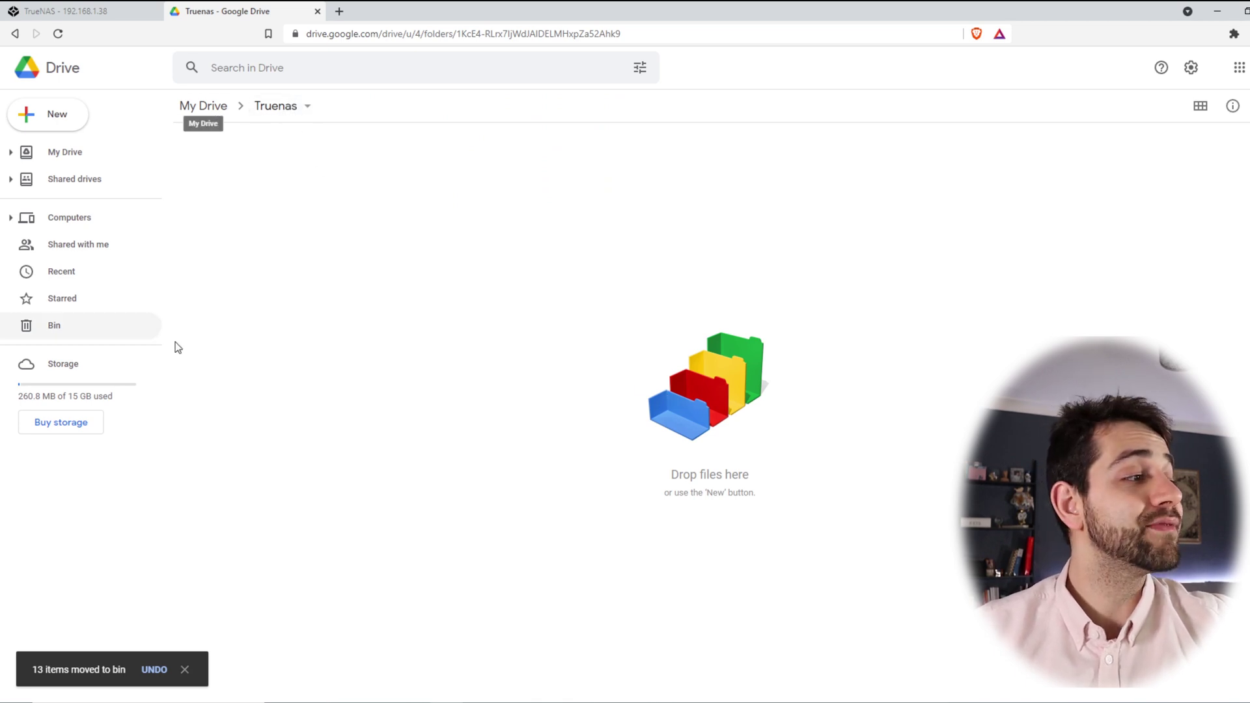
click(123, 7)
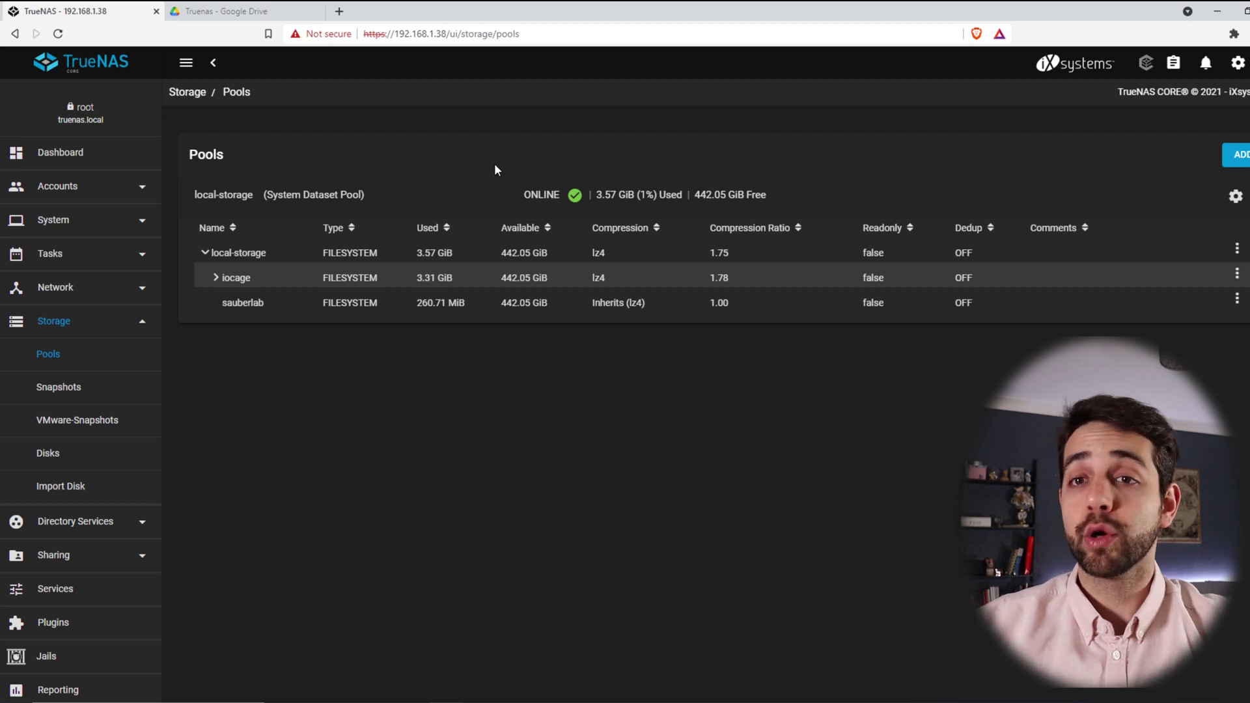
Go to System > Cloud Credentials in the sidebar
click(133, 233)
scroll(117, 469, down, 2)
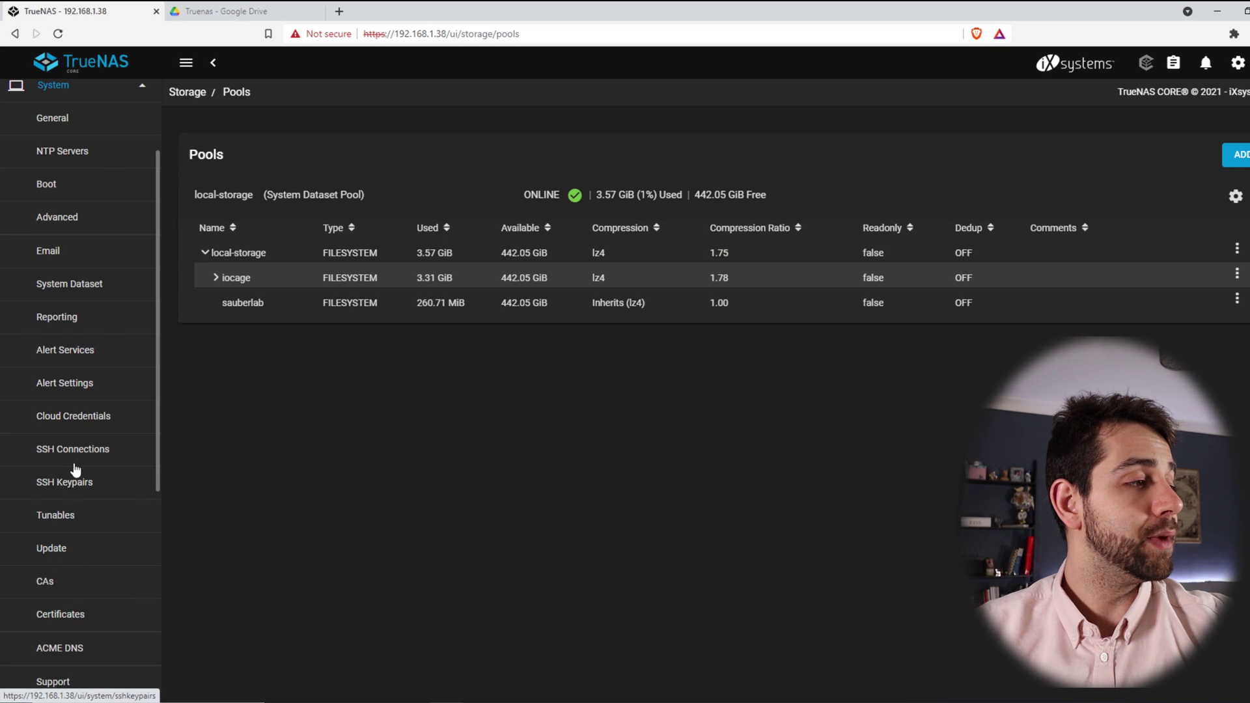
click(90, 427)
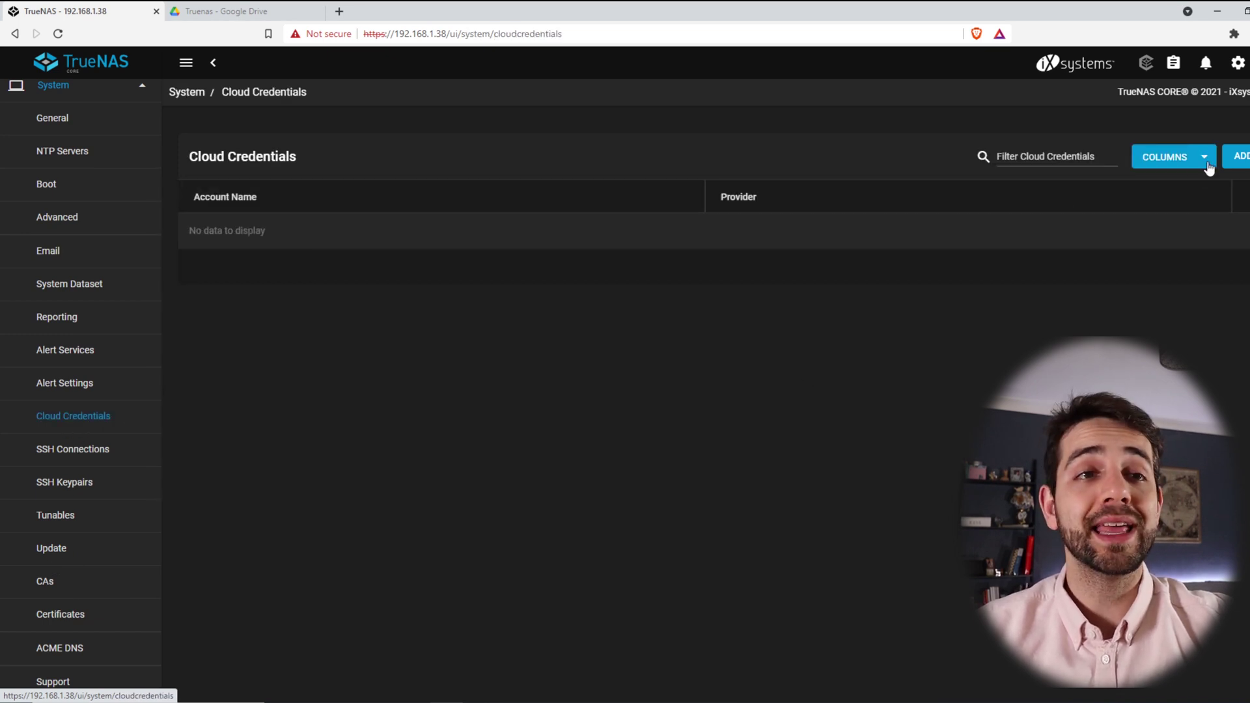
Add a new cloud credential and name it sauberlab-drive
click(1239, 156)
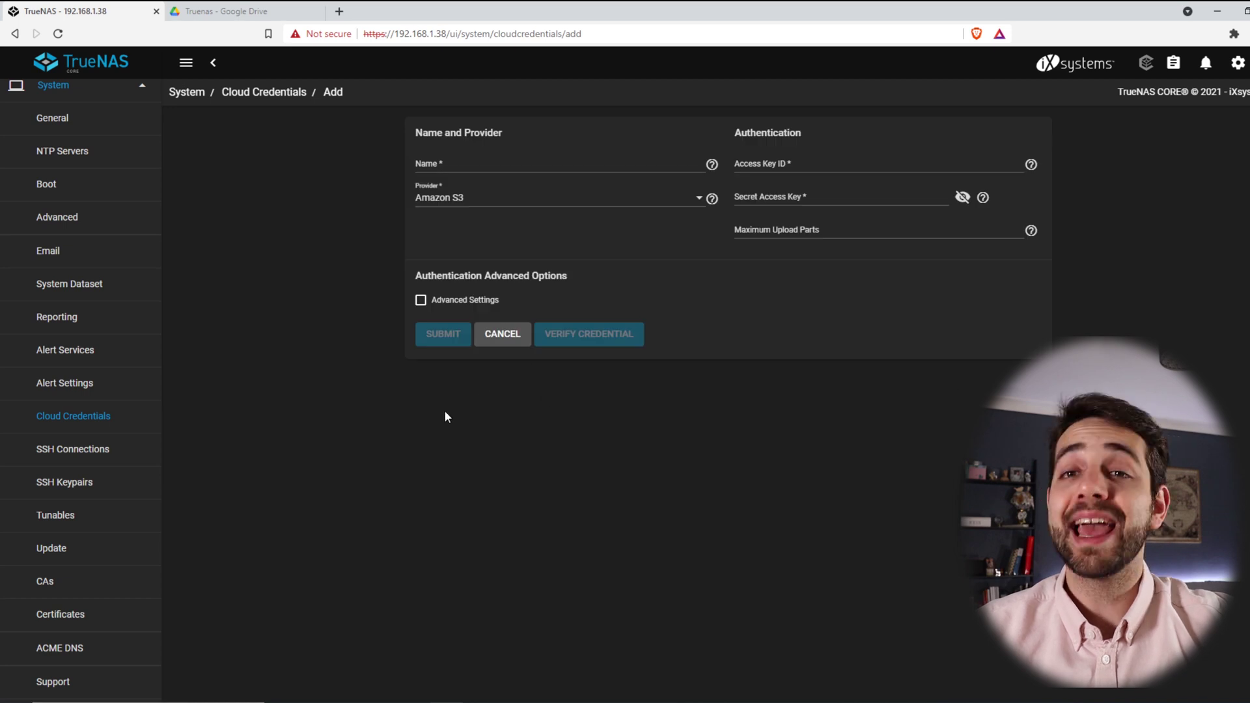
click(470, 168)
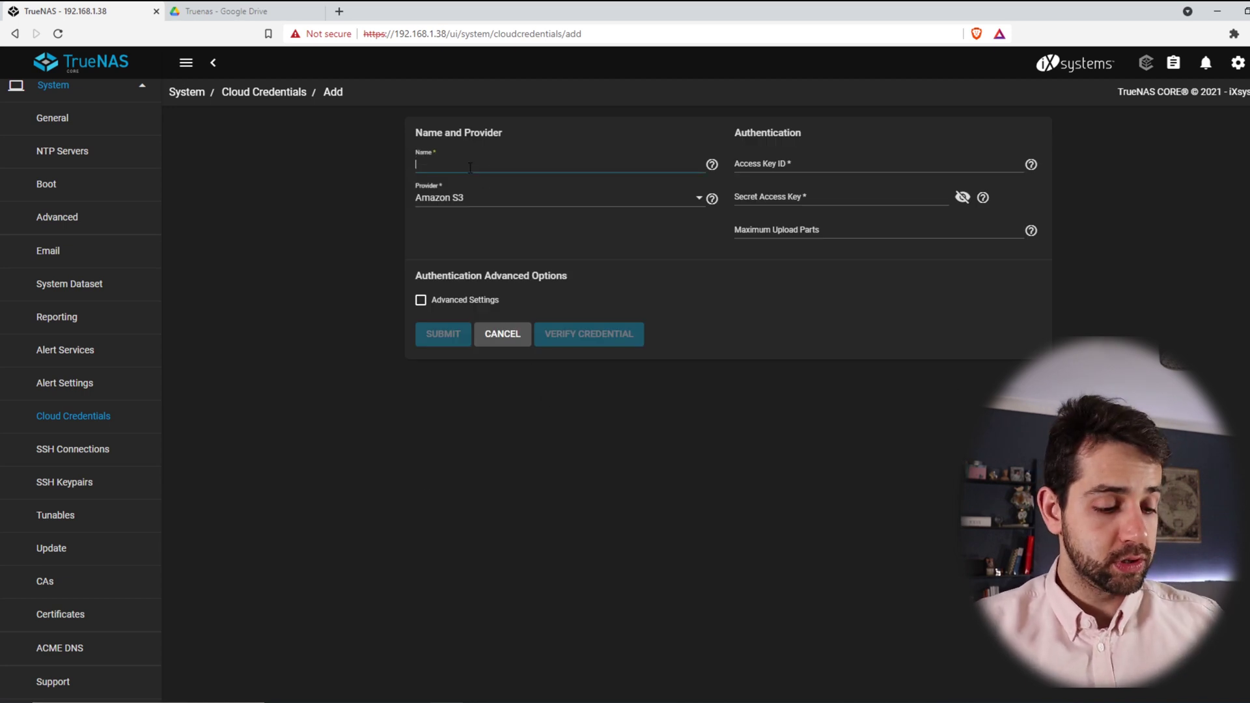
text(google)
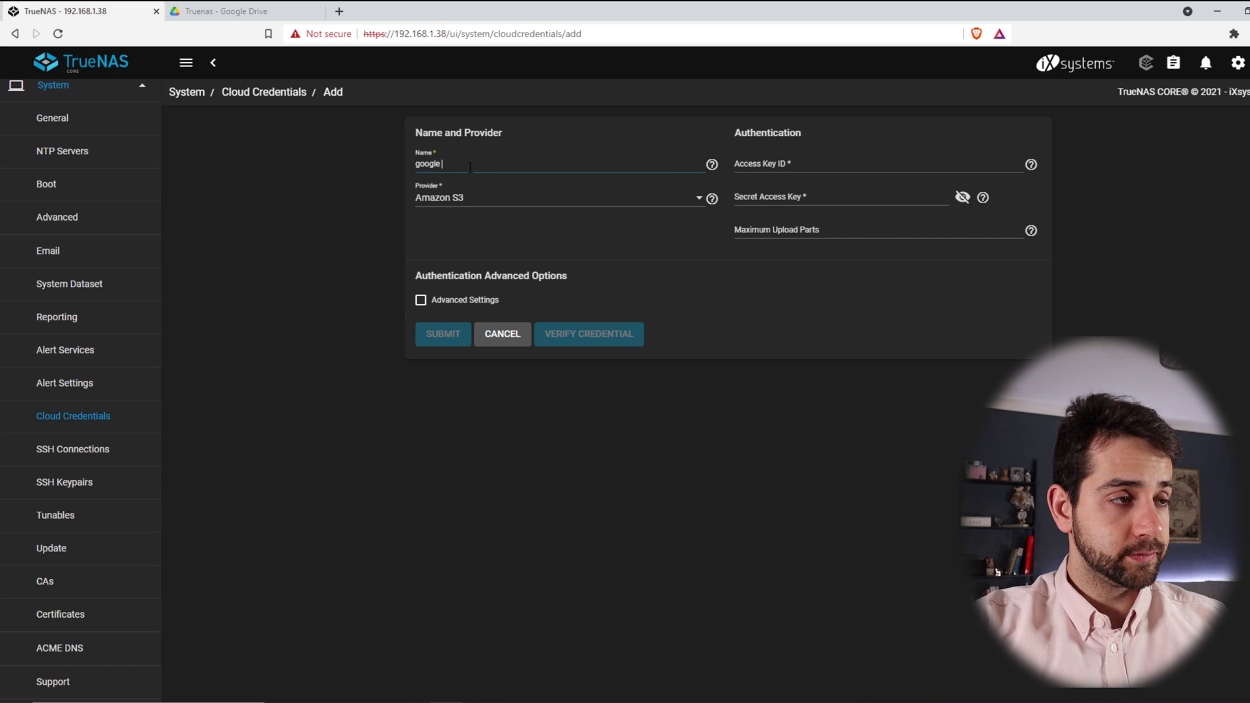
key(BackSpace)
key(BackSpace)
key(BackSpace)
key(BackSpace)
key(BackSpace)
key(BackSpace)
text(sauberla)
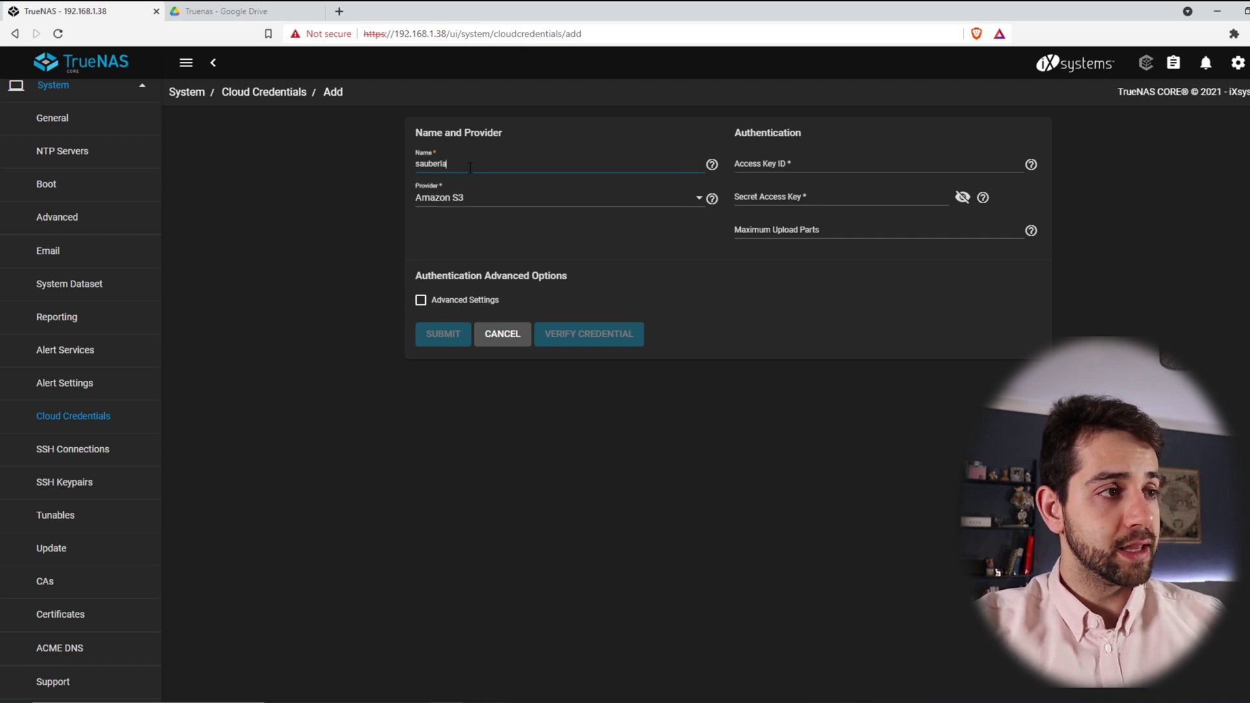
text(b-drive)
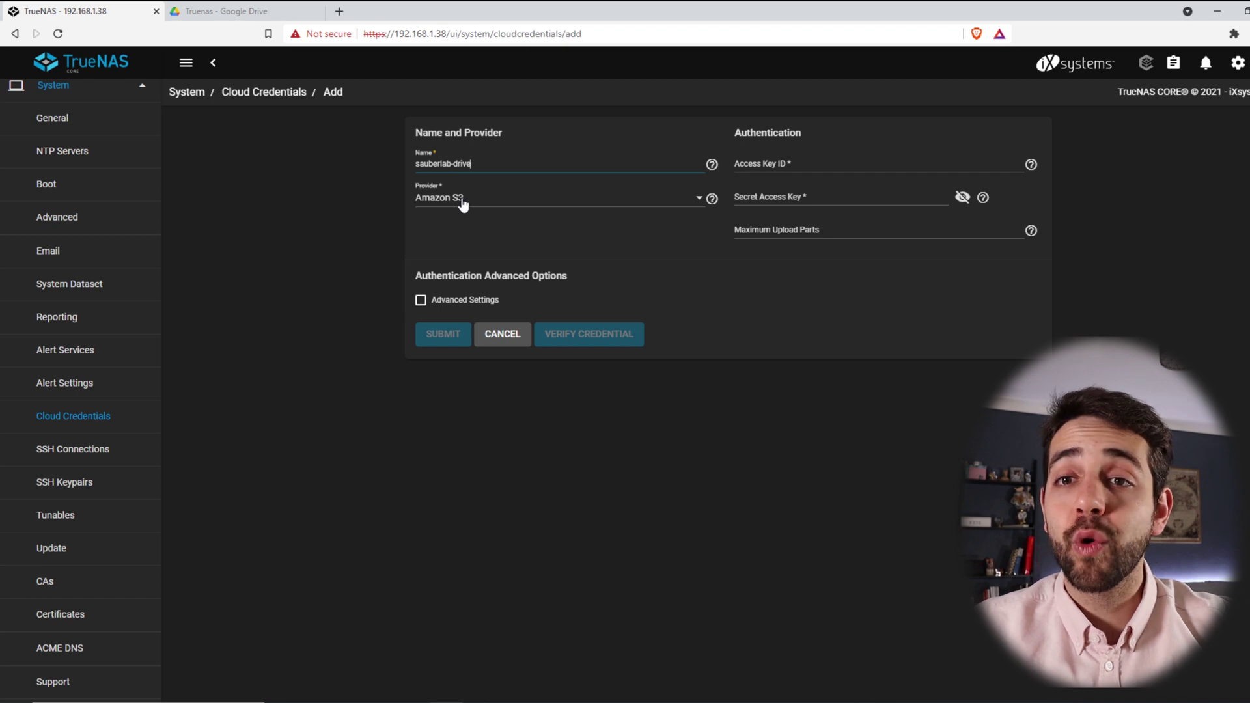
Choose Google Drive as the provider for the sauberlab-drive credential
click(470, 201)
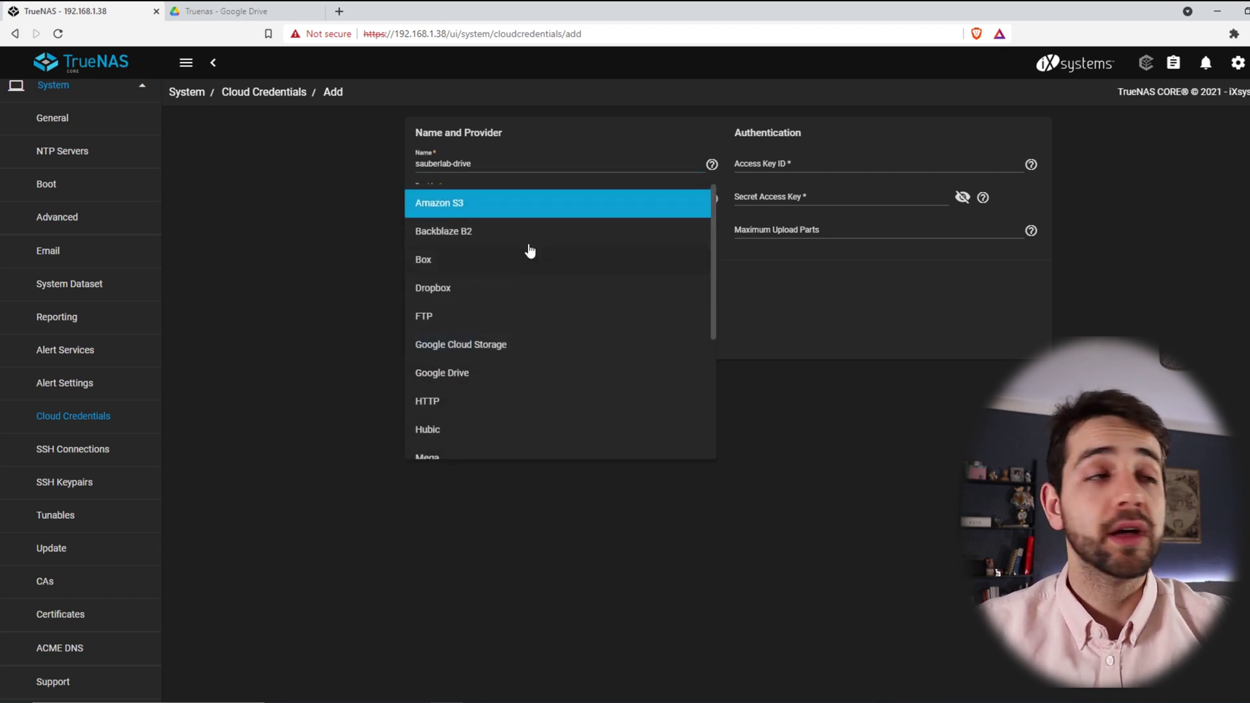
scroll(482, 244, down, 1)
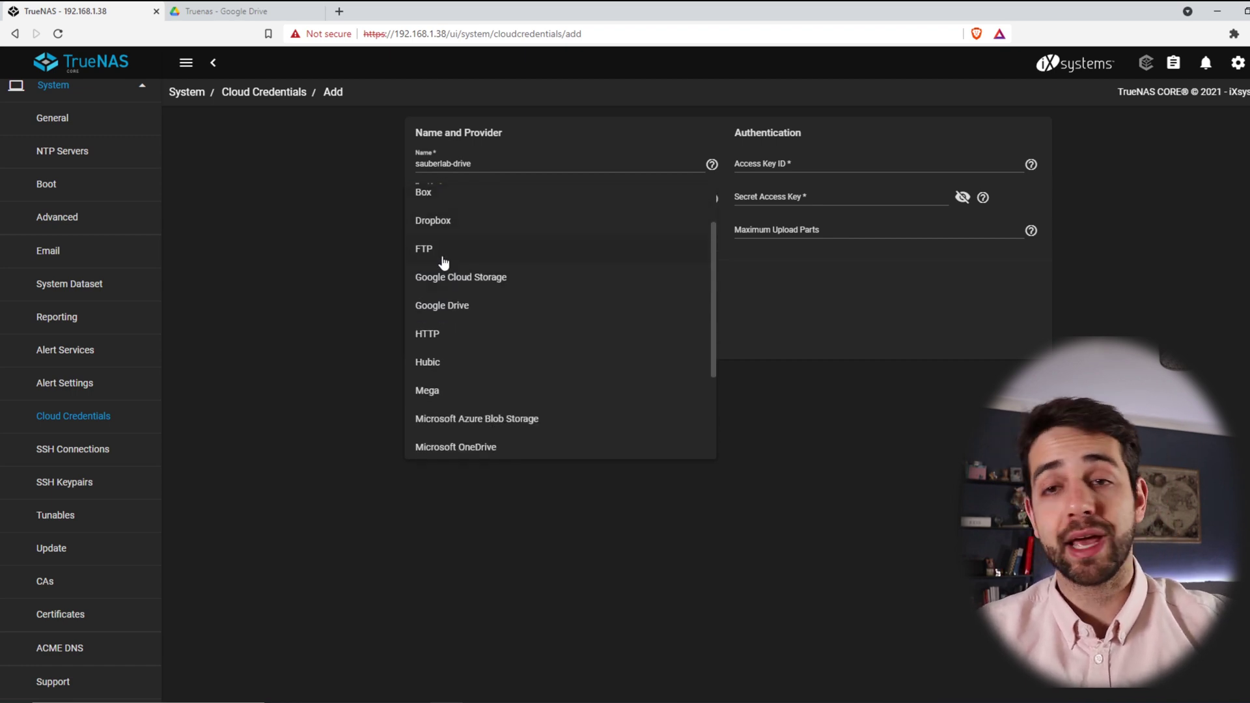
scroll(445, 273, down, 2)
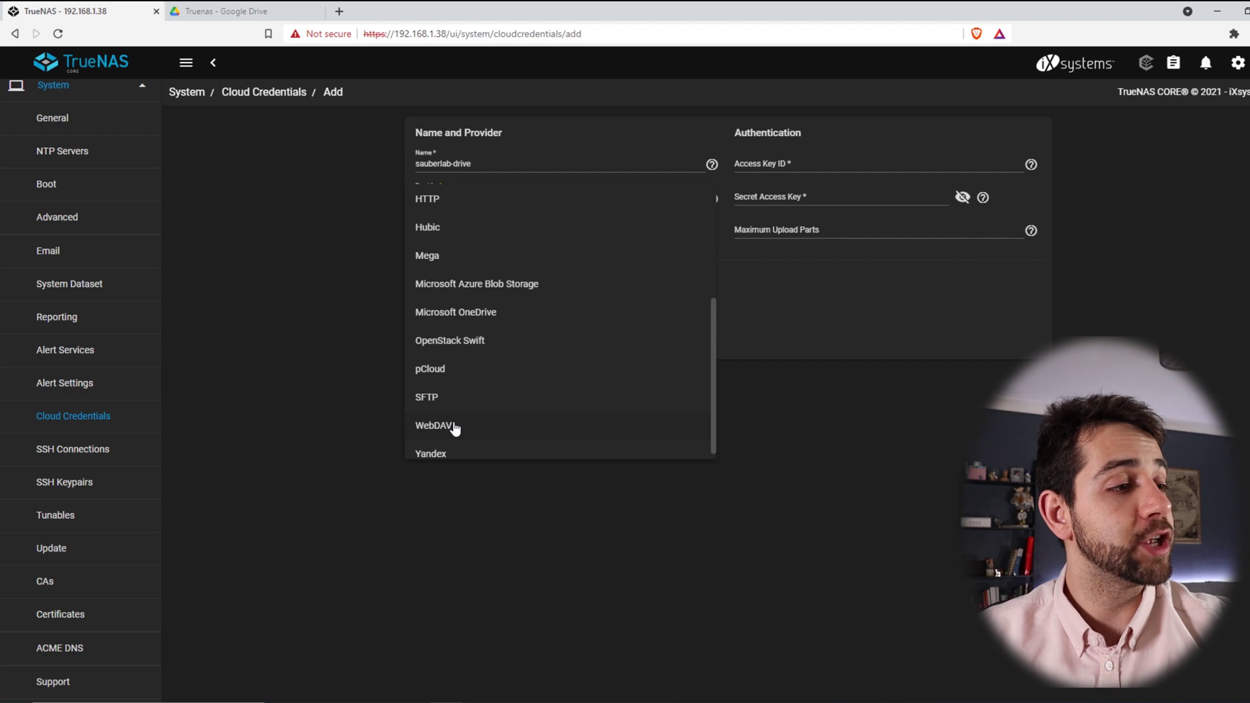
scroll(486, 427, up, 3)
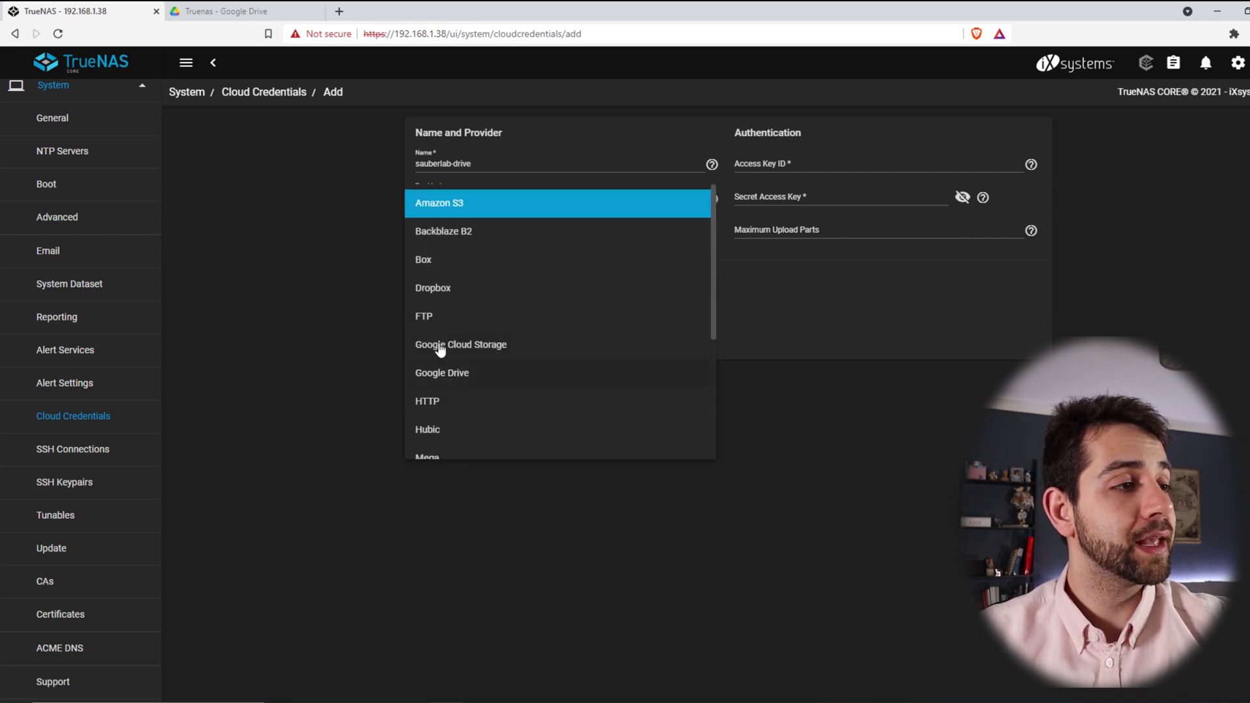
click(472, 375)
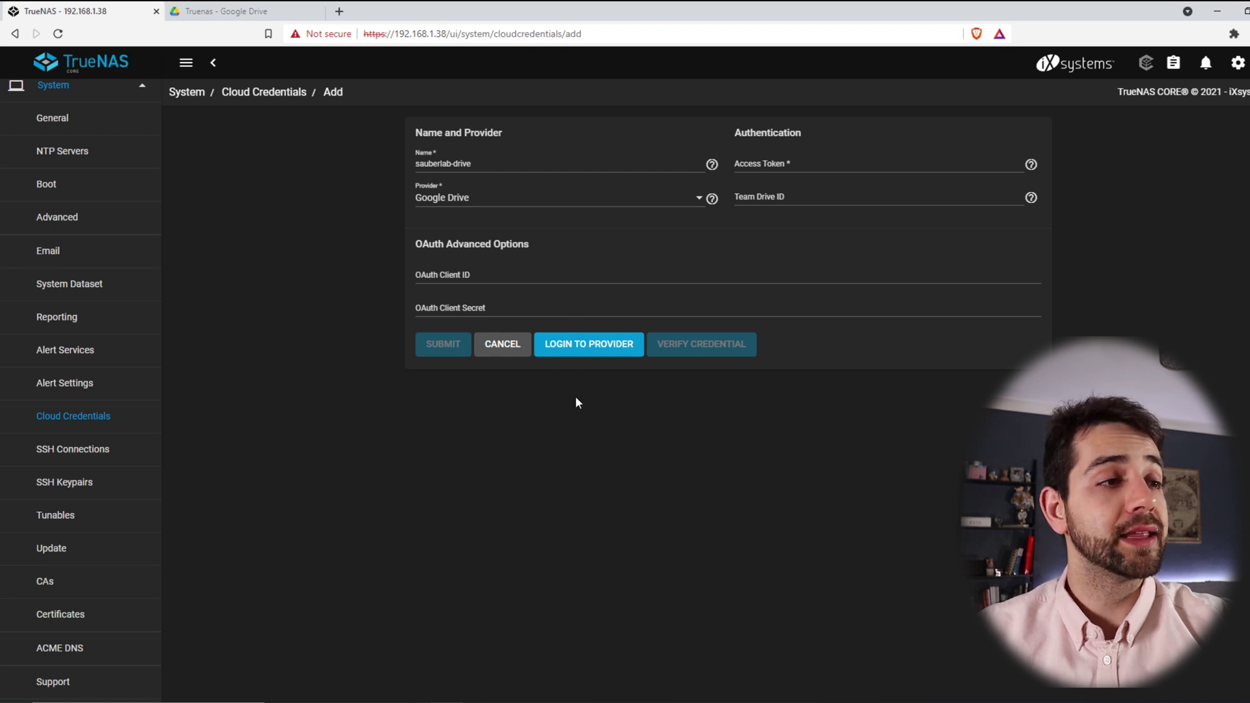
Log in to Google, allow TrueNAS Drive access, and submit the sauberlab-drive credential
click(577, 356)
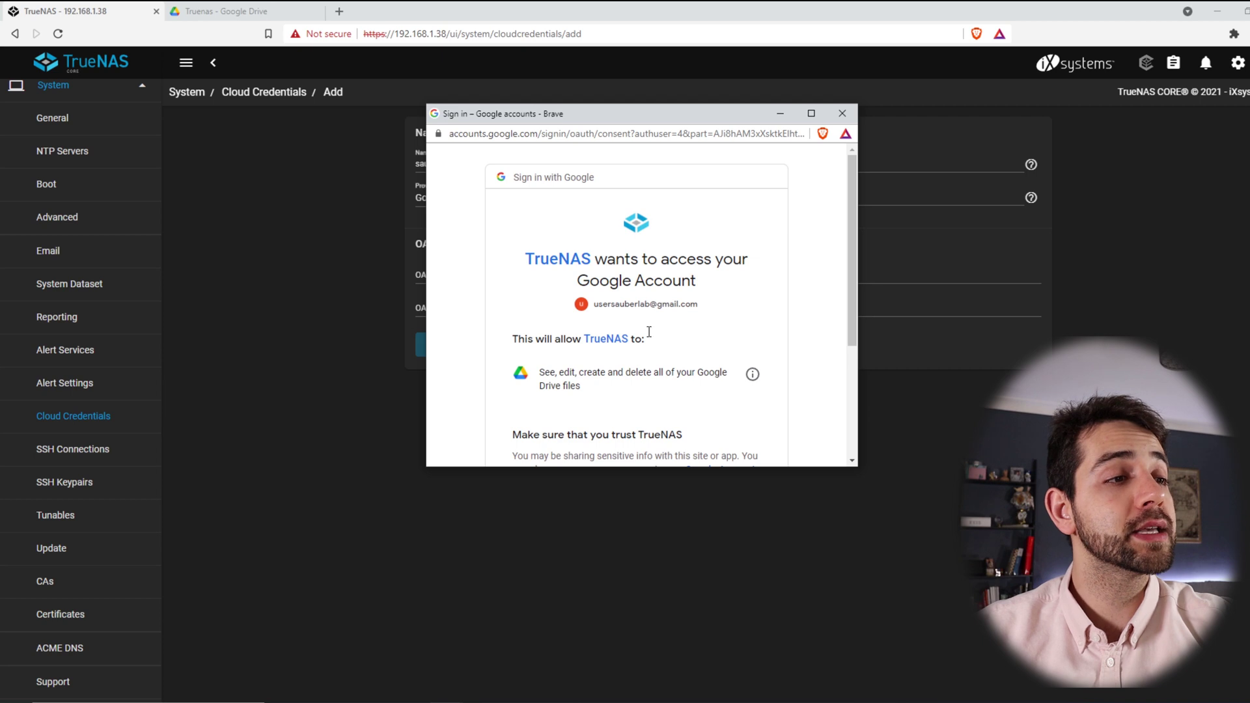
scroll(649, 332, down, 3)
click(699, 413)
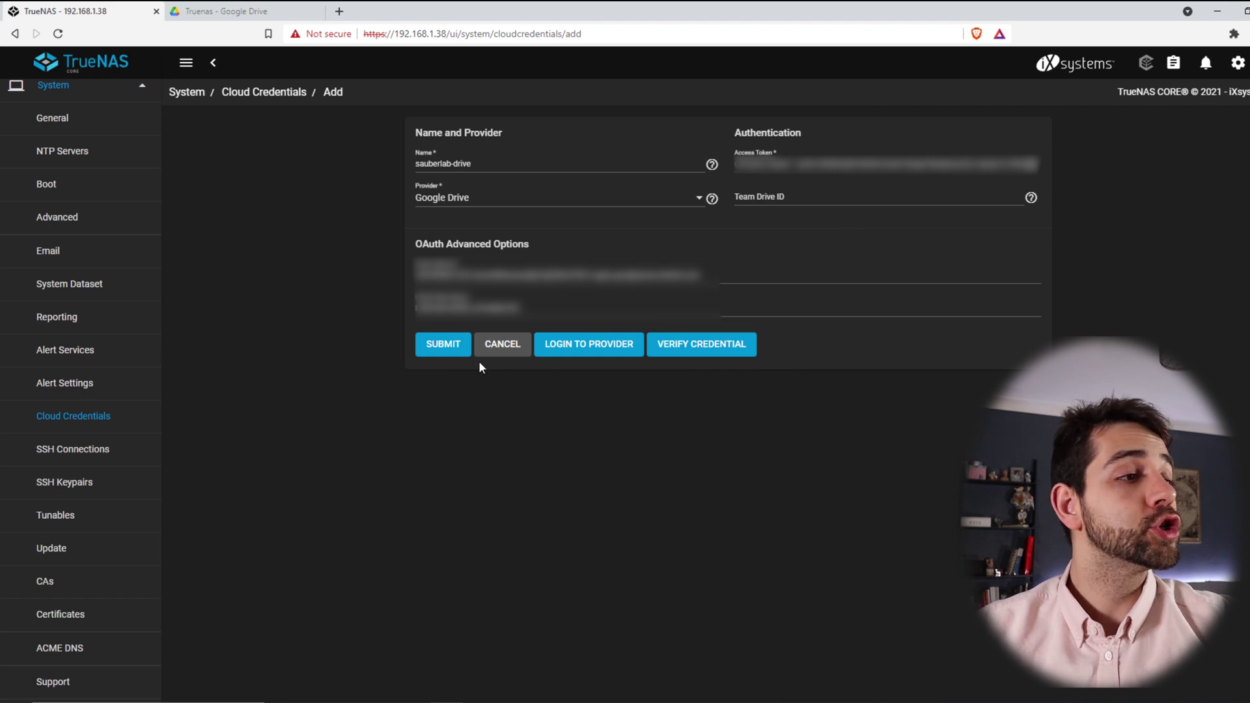
click(443, 346)
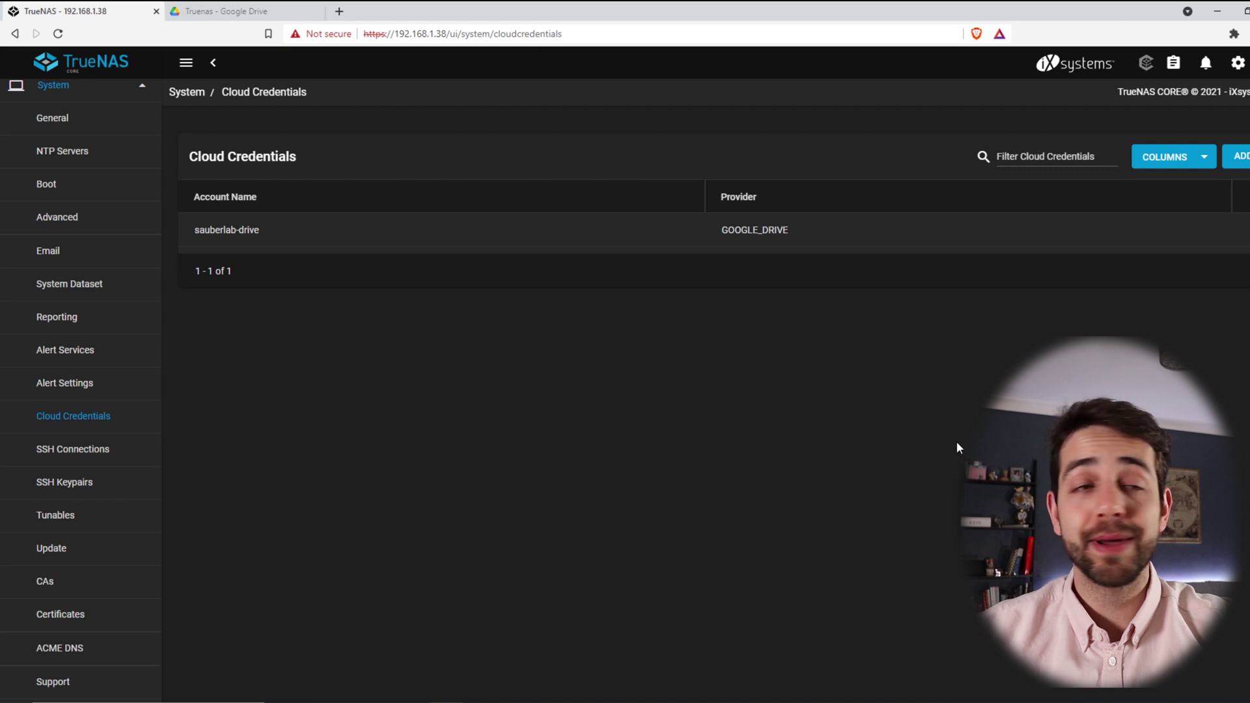
Scroll the sidebar back up and collapse the System group
drag(789, 230, 784, 230)
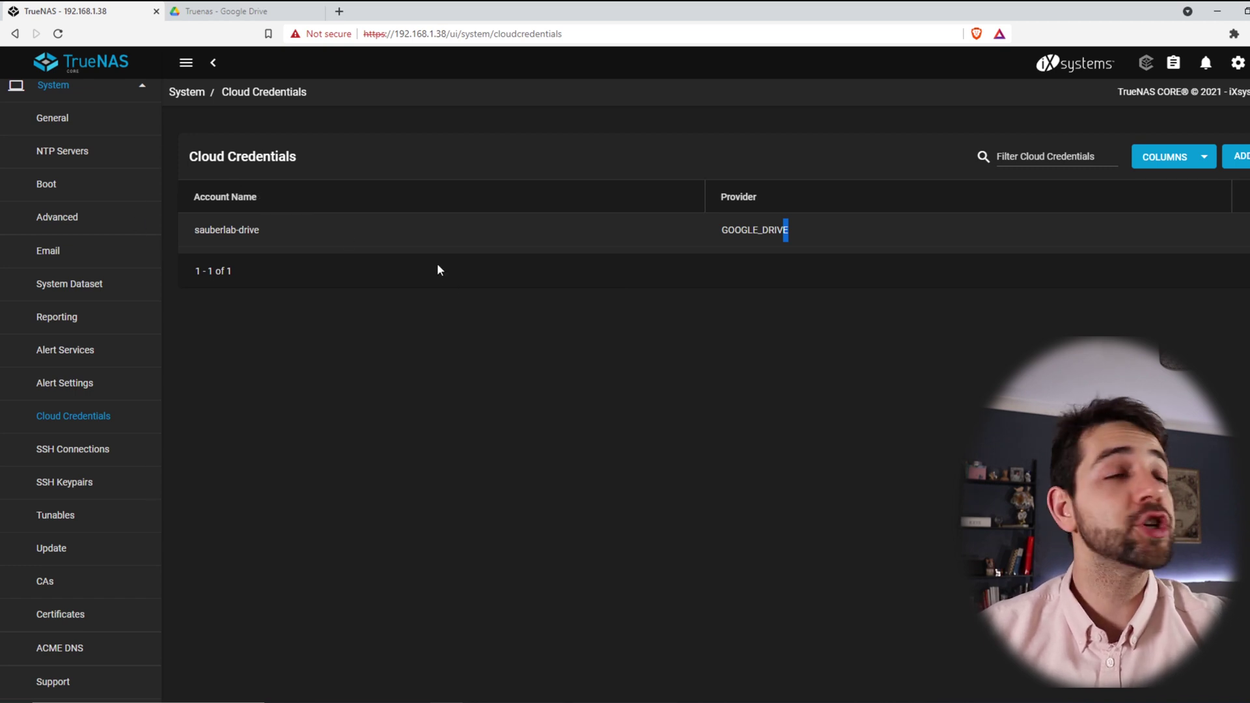
scroll(22, 349, up, 2)
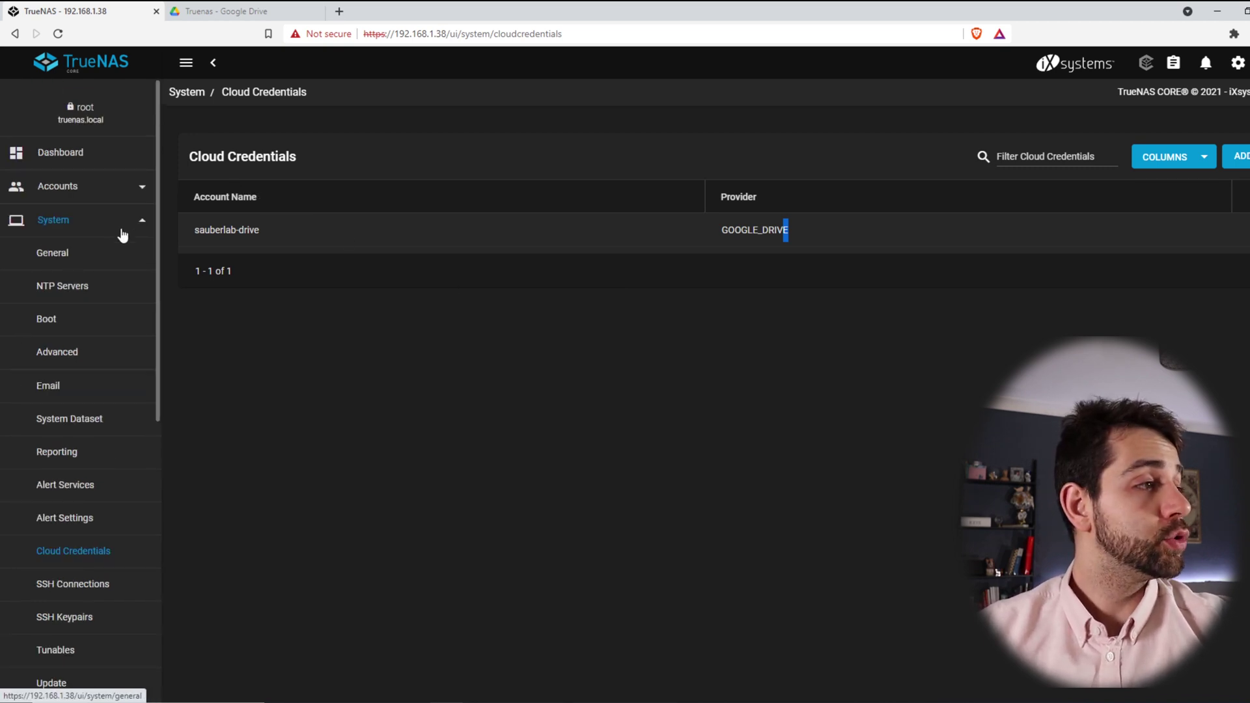
click(138, 222)
Expand Tasks and go to Cloud Sync Tasks
click(139, 257)
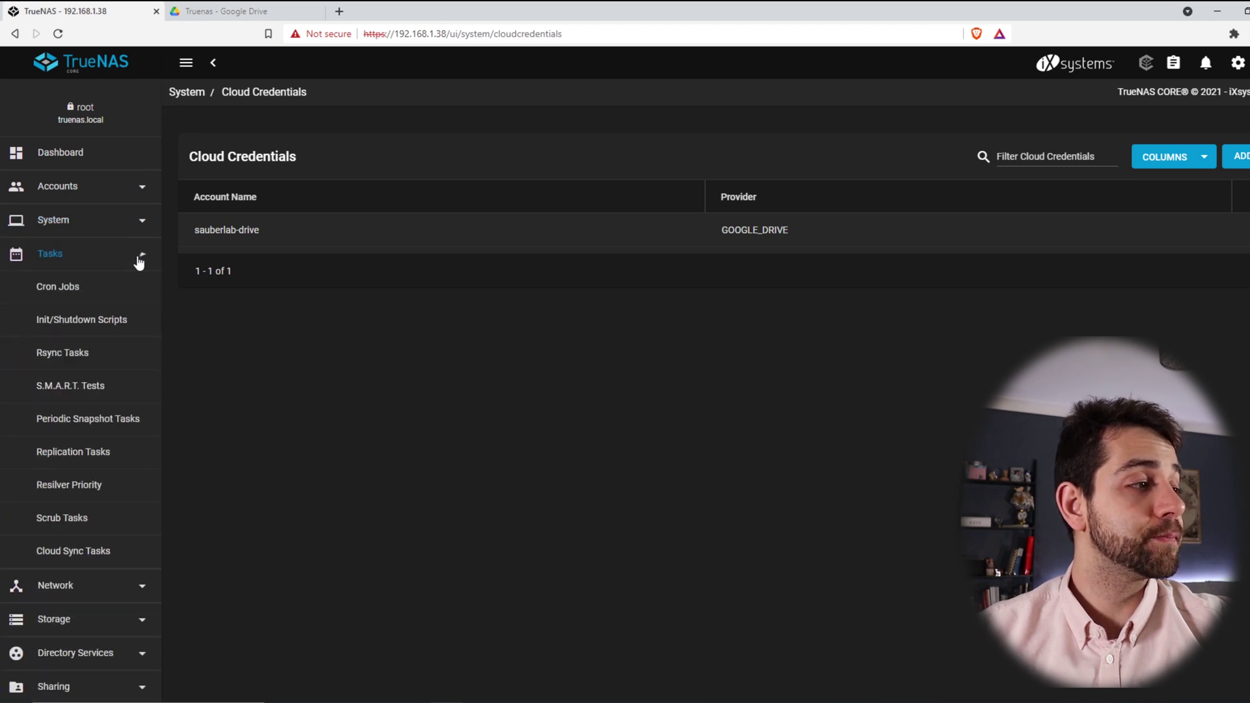
click(99, 552)
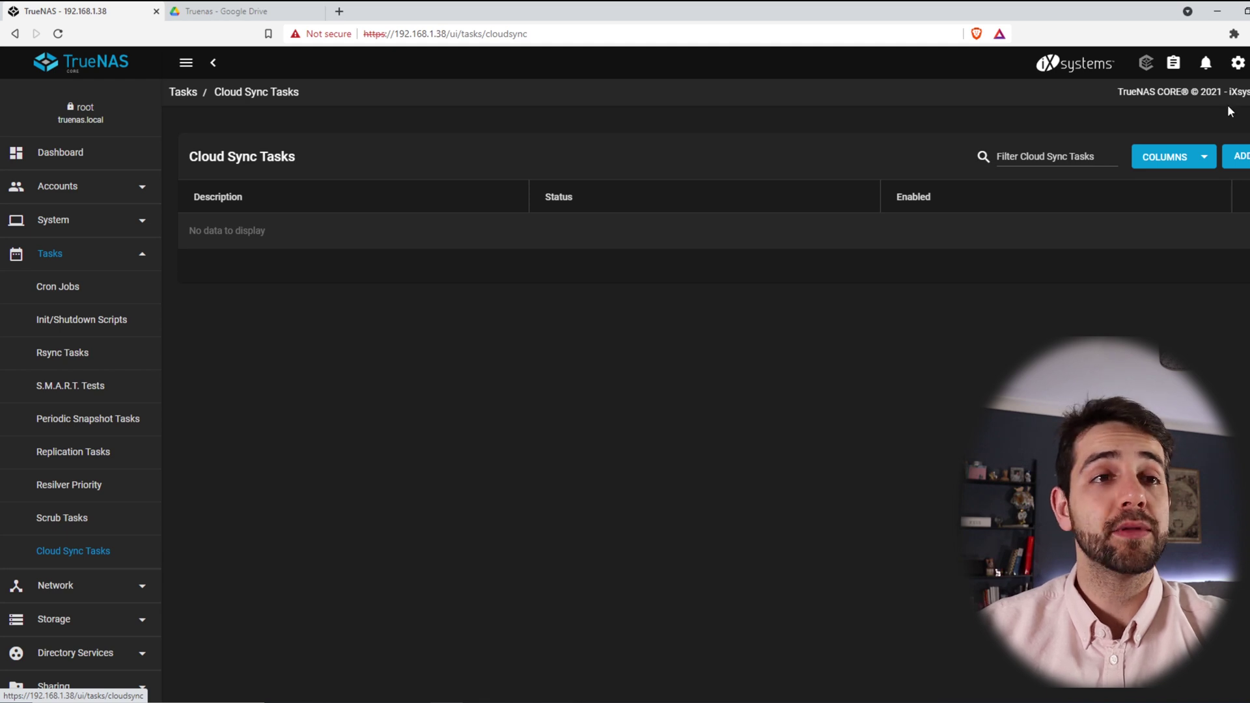
Add a cloud sync task with description 'sauberlab' using the sauberlab-drive credential
click(1237, 157)
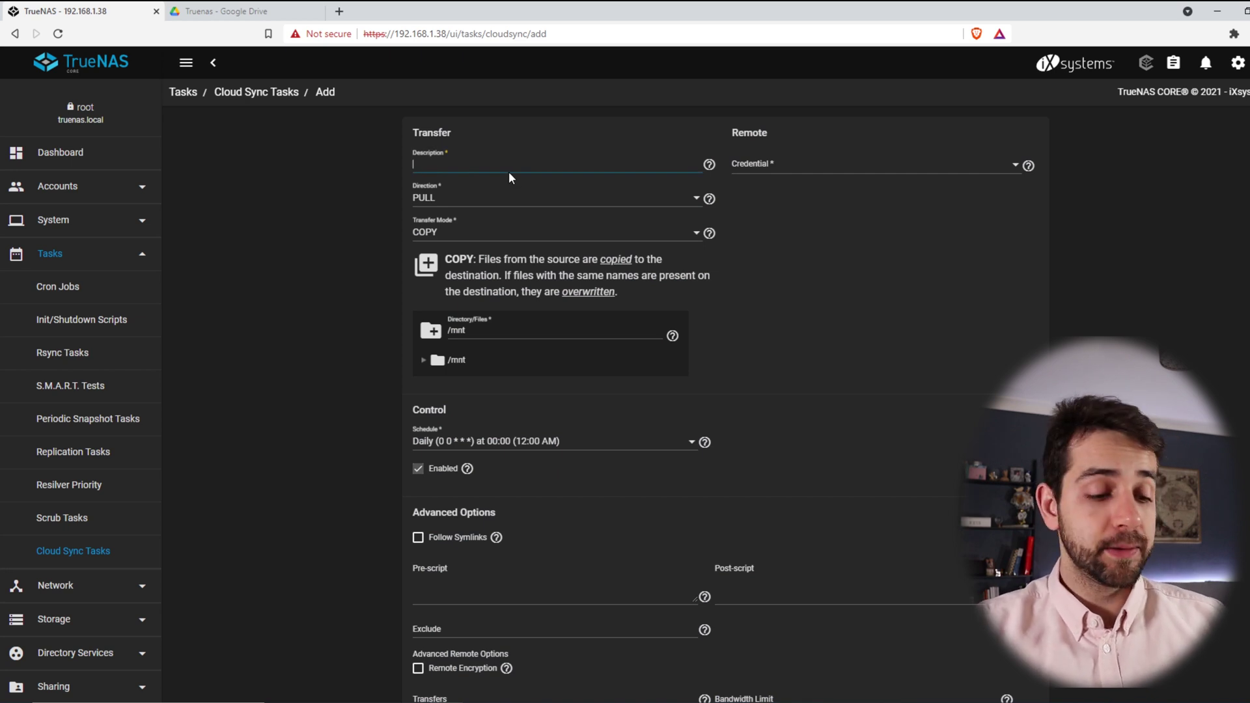
text(sauberlab)
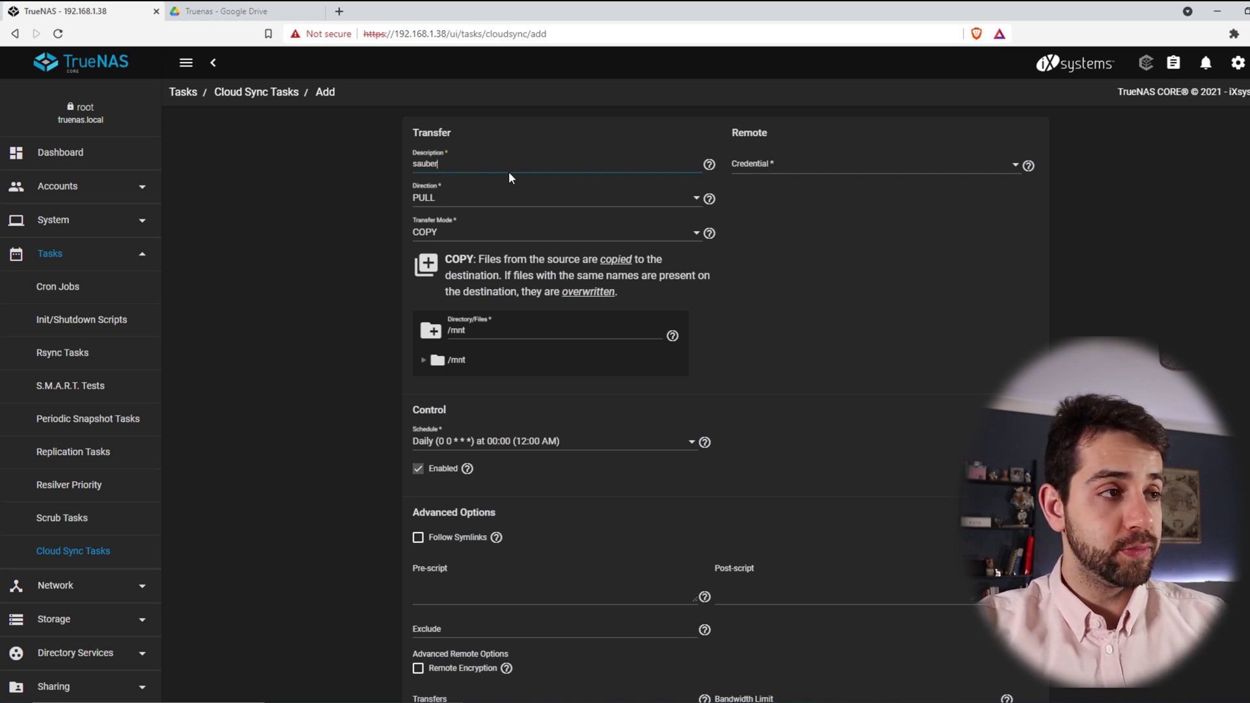
click(767, 164)
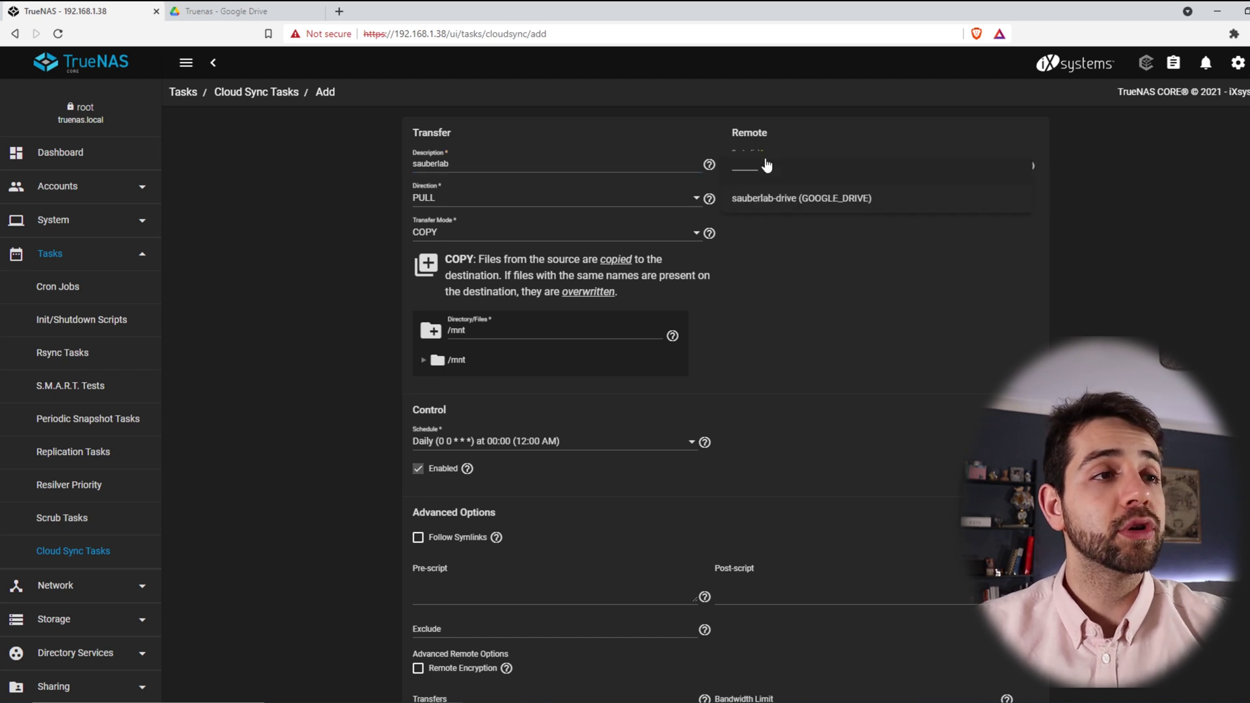
click(899, 200)
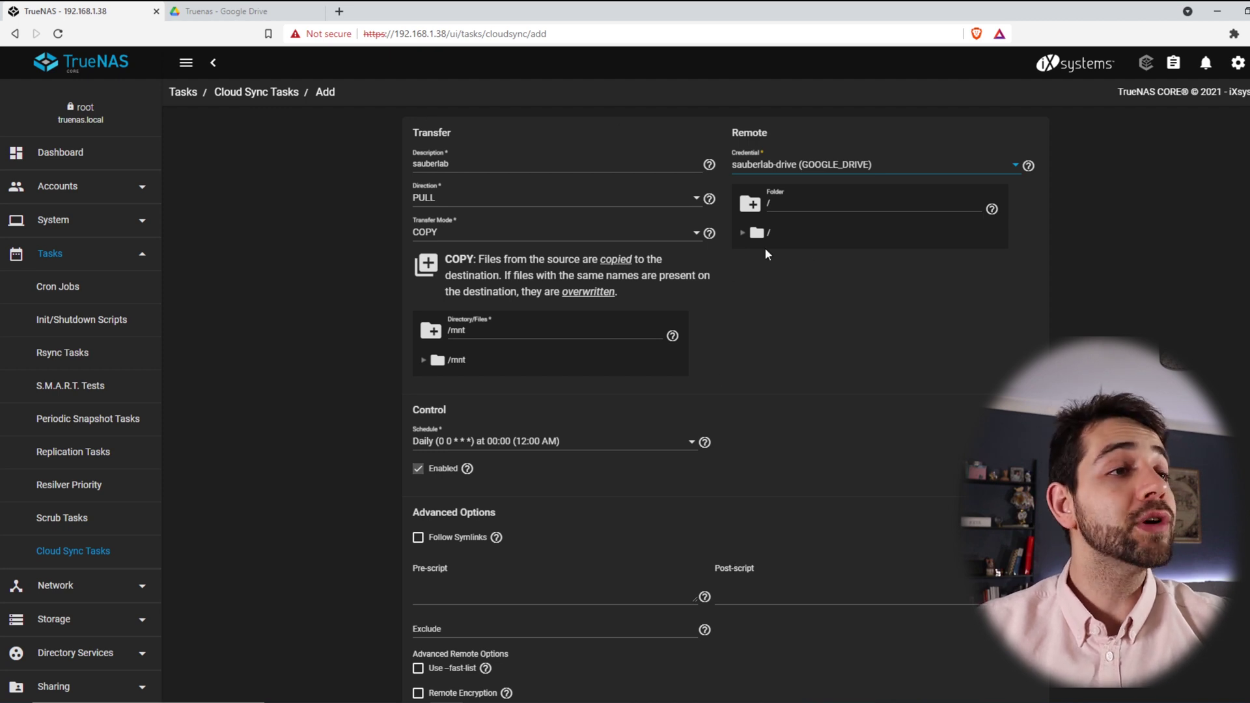
After checking Google Drive's folders, select /Truenas as the remote folder
click(286, 12)
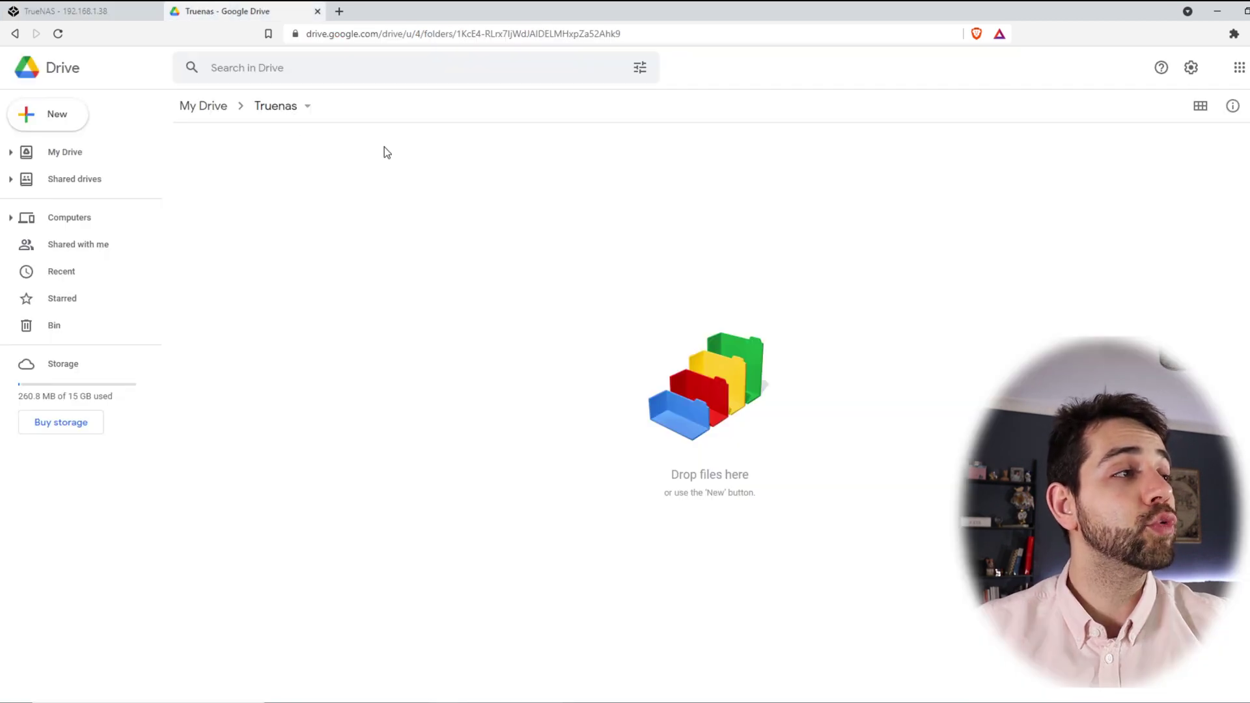
click(127, 9)
click(745, 234)
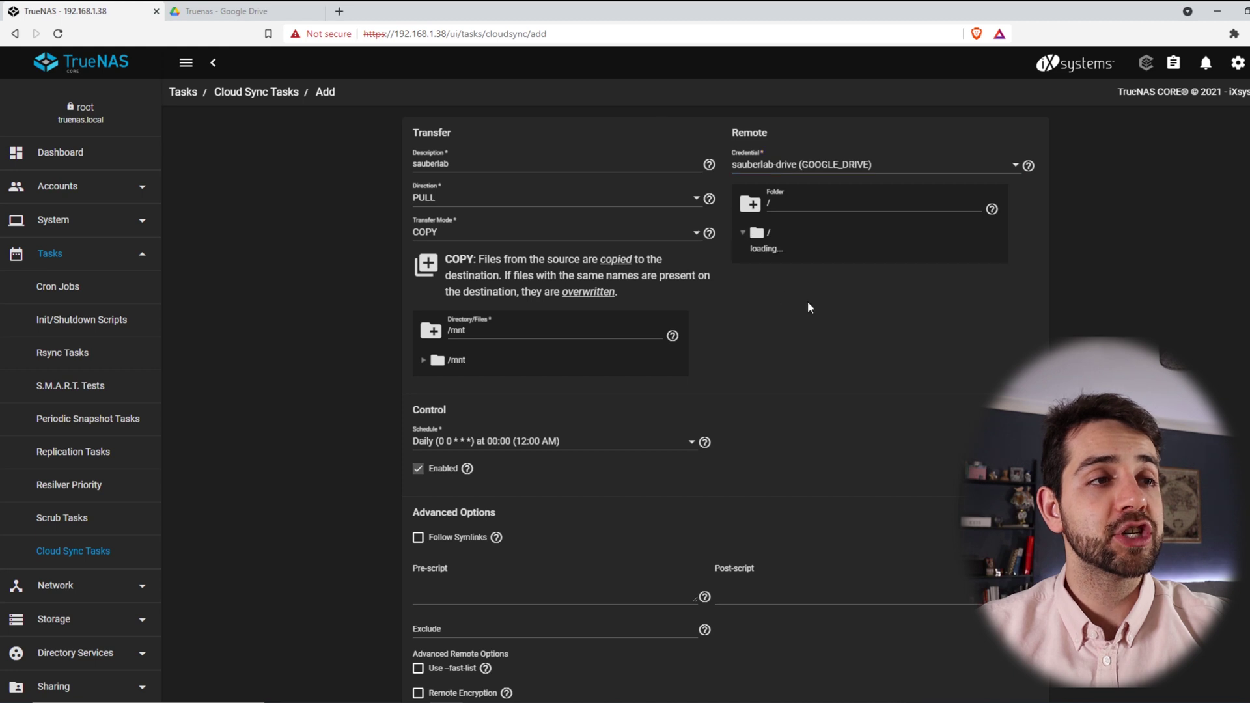
click(784, 255)
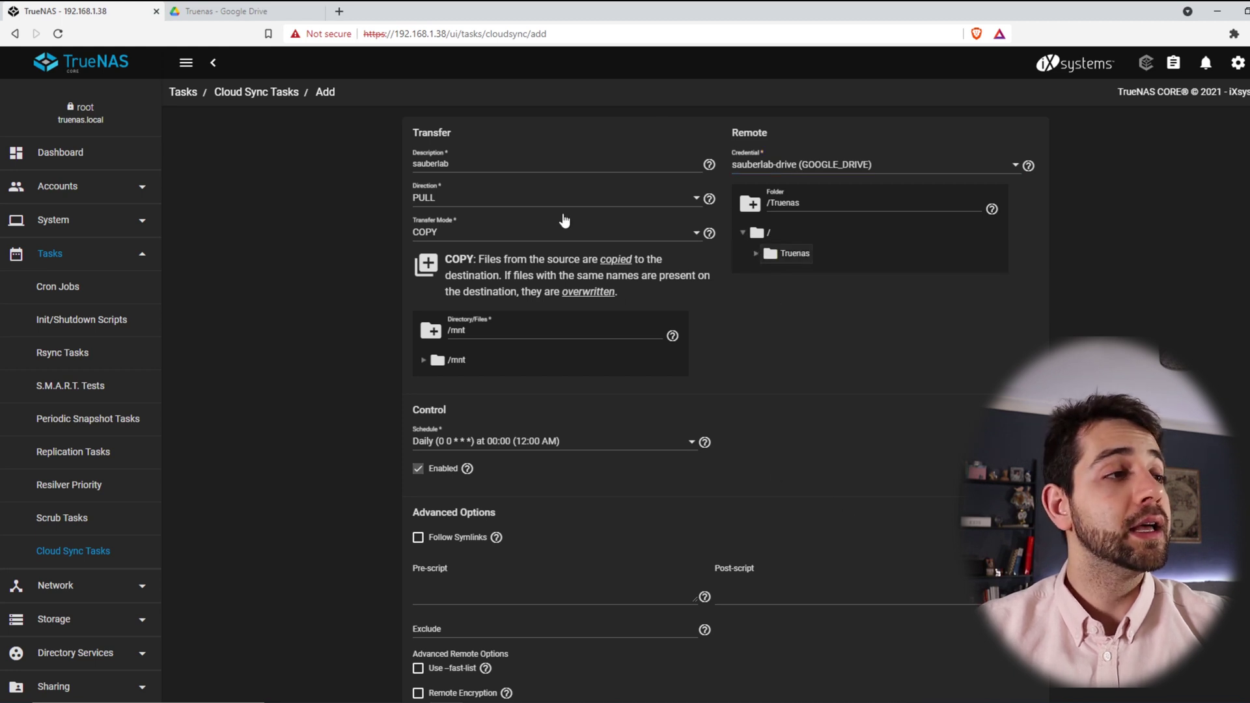
Set direction to PUSH and, after trying MOVE and COPY, transfer mode to SYNC
click(466, 200)
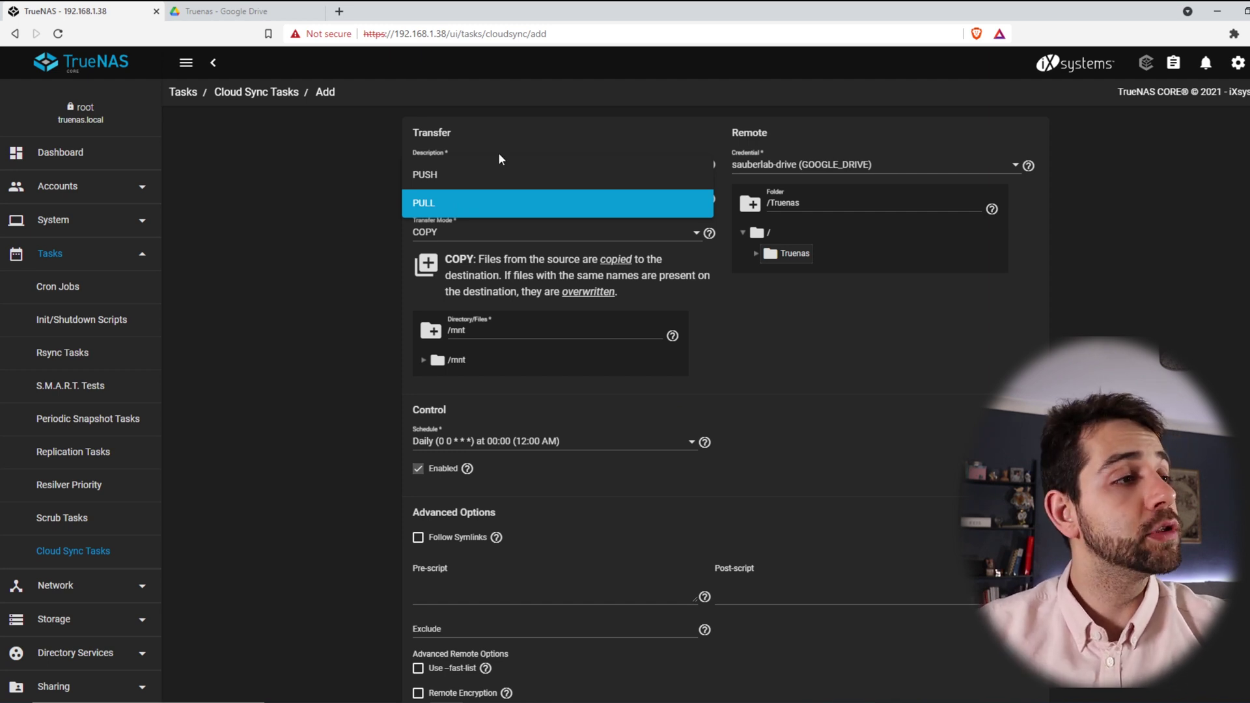
click(493, 176)
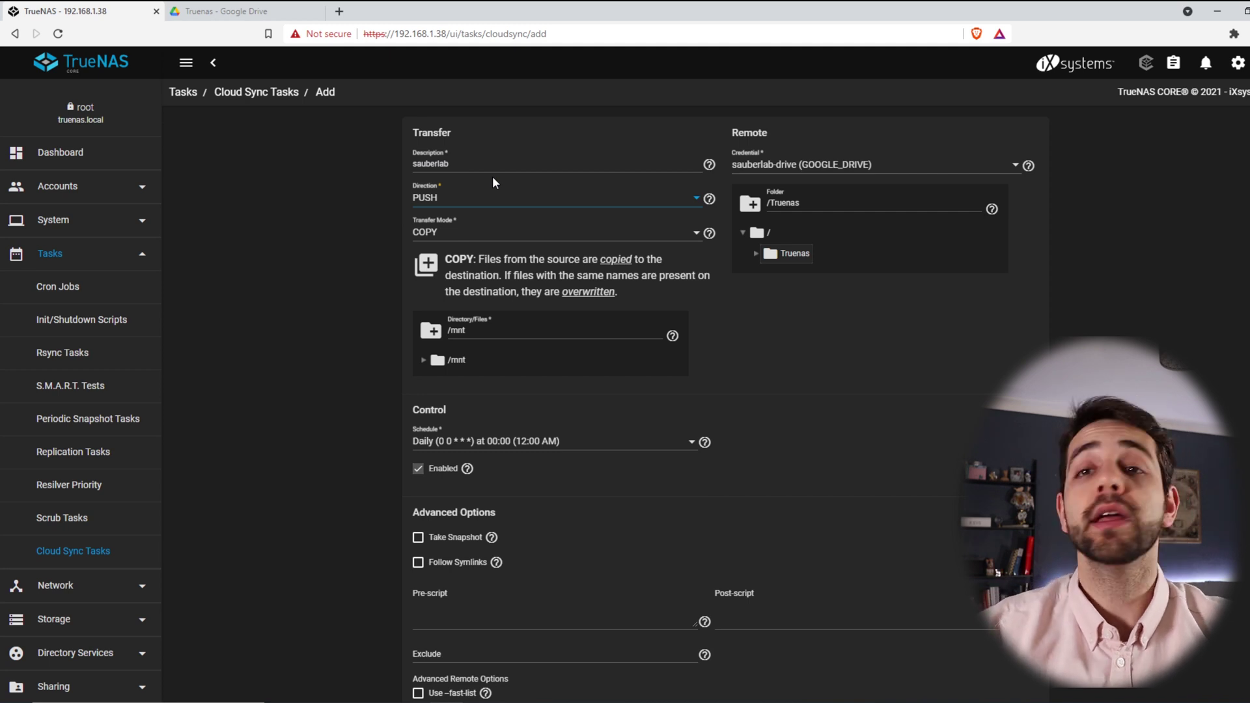
click(490, 235)
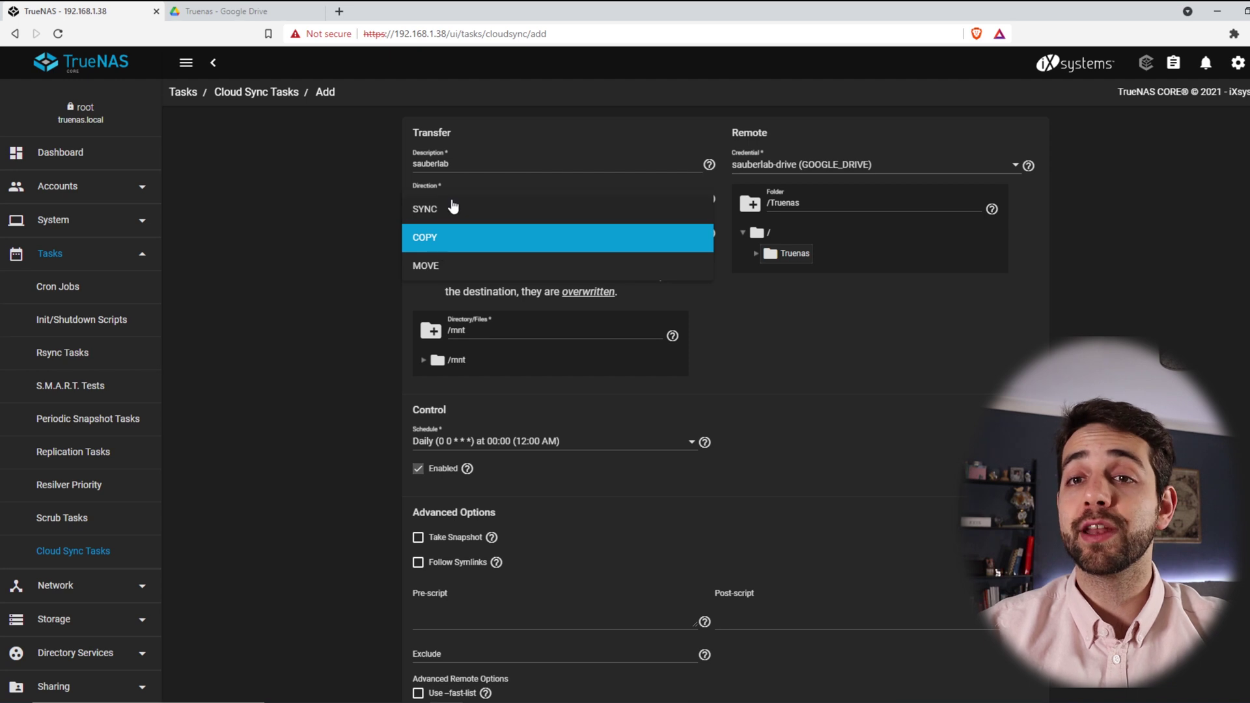
click(452, 266)
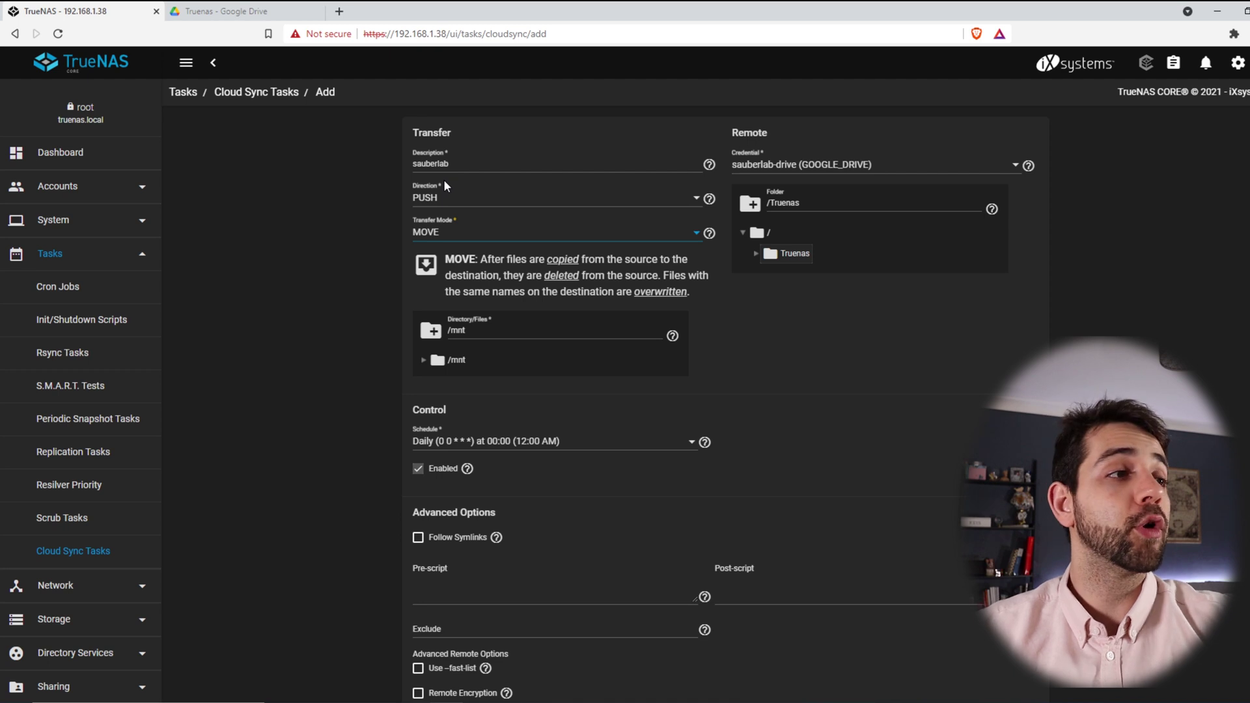
click(489, 233)
click(447, 211)
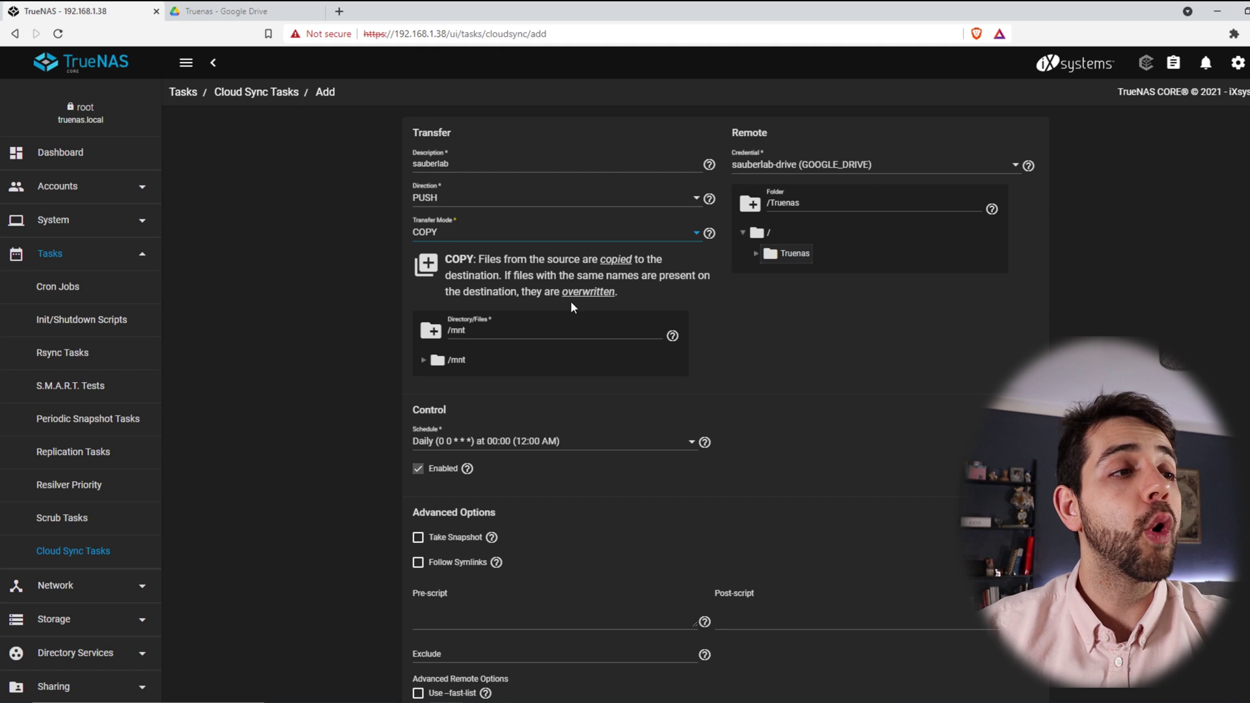
click(647, 235)
click(449, 215)
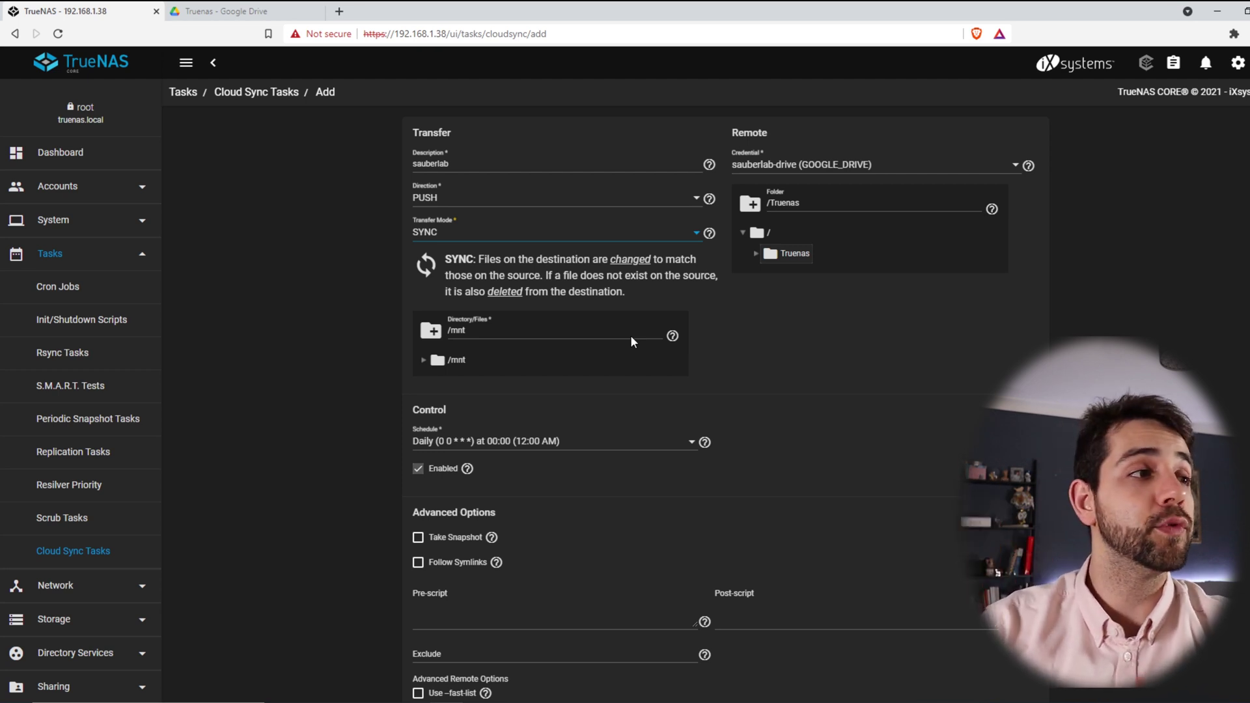
click(424, 359)
click(437, 381)
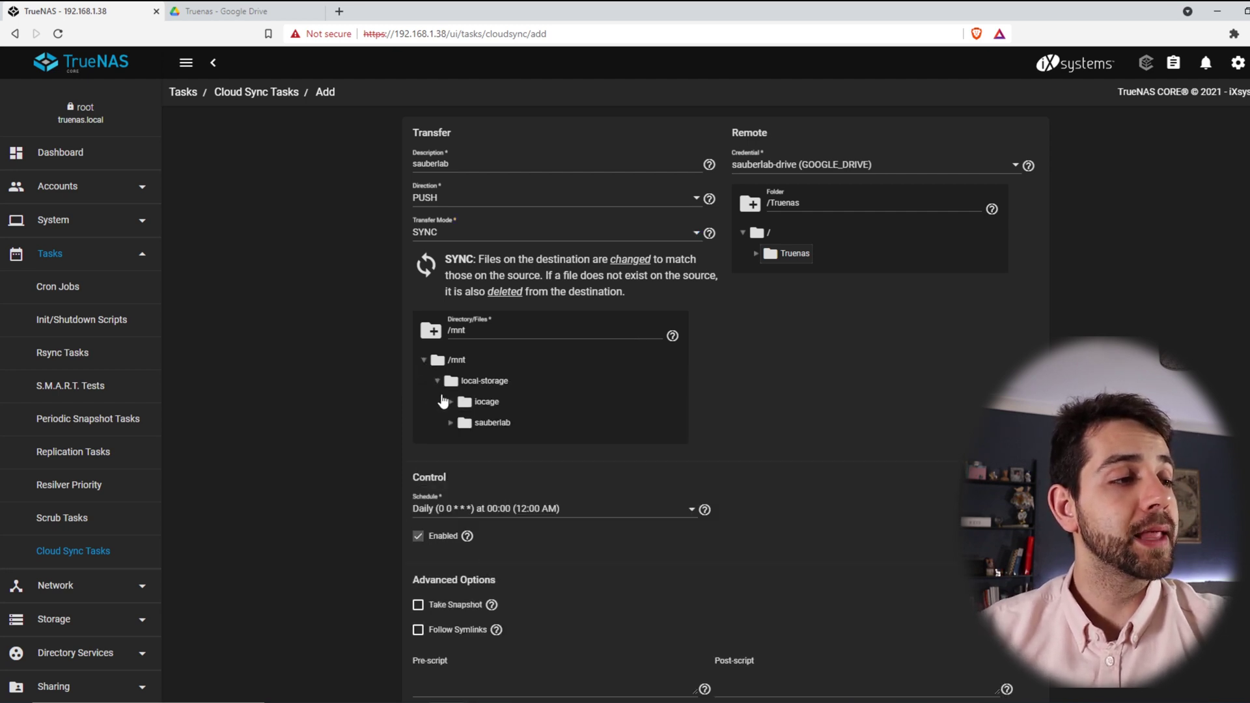
click(490, 423)
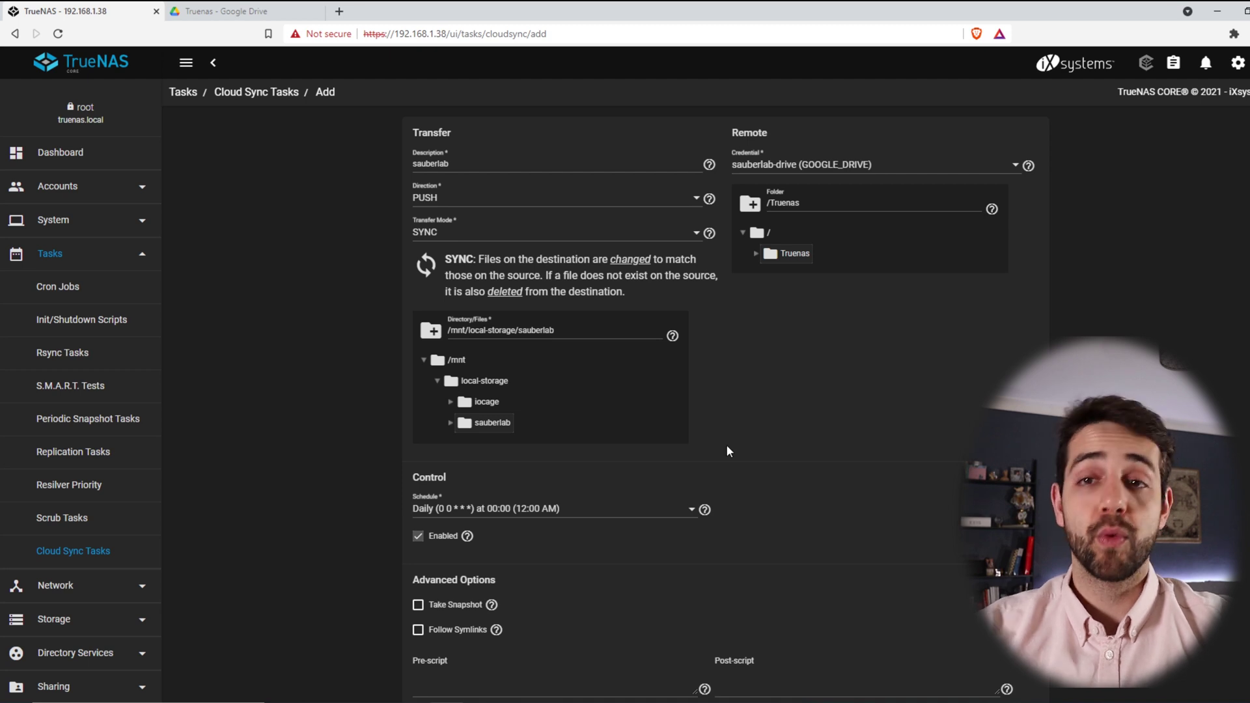
scroll(725, 445, down, 2)
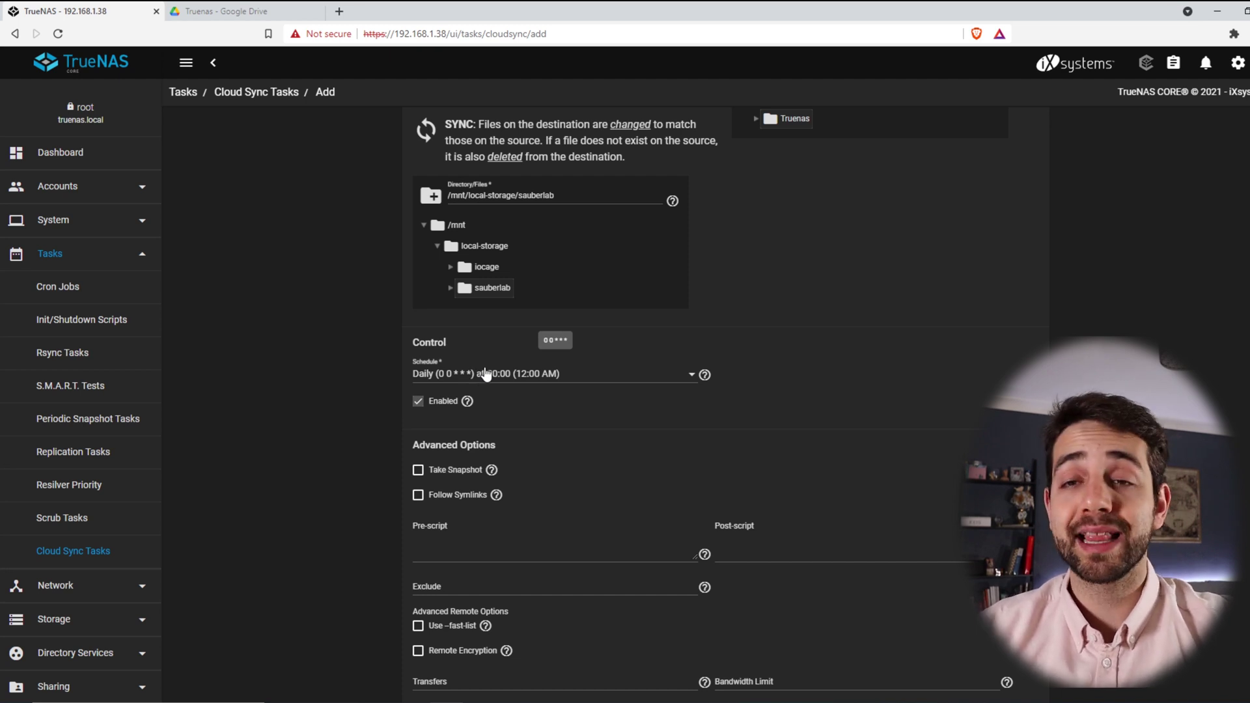
click(486, 373)
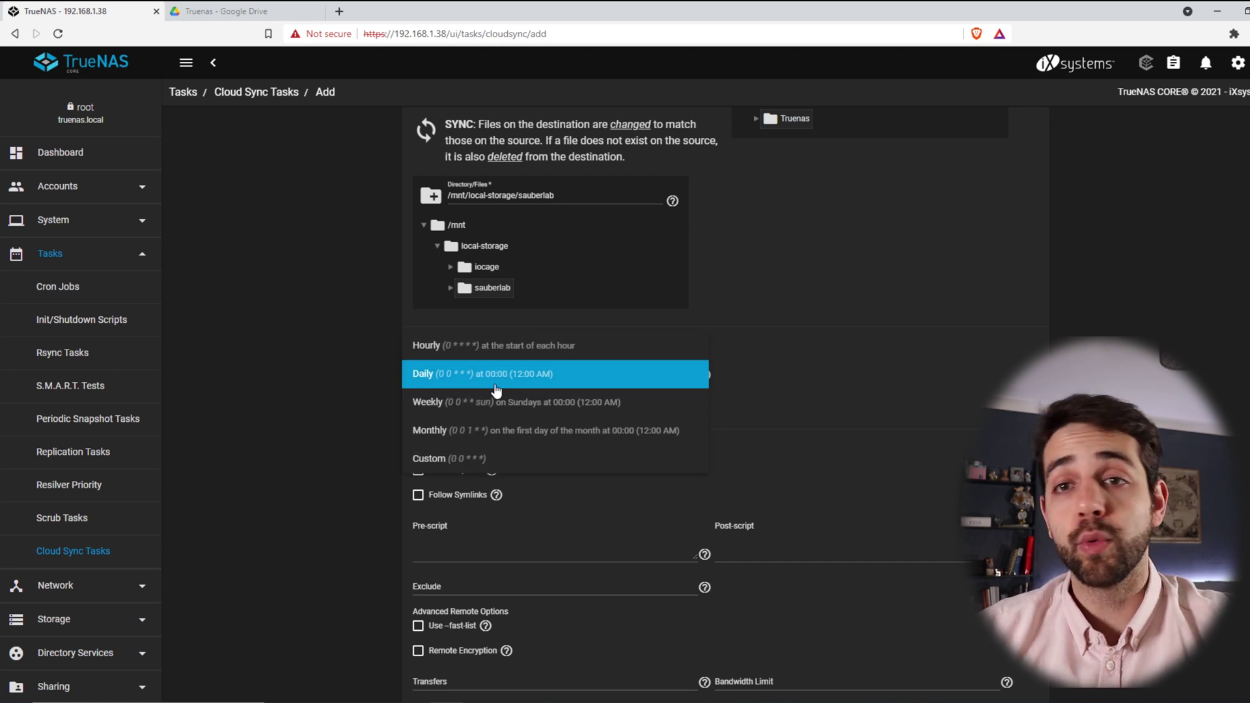
click(537, 345)
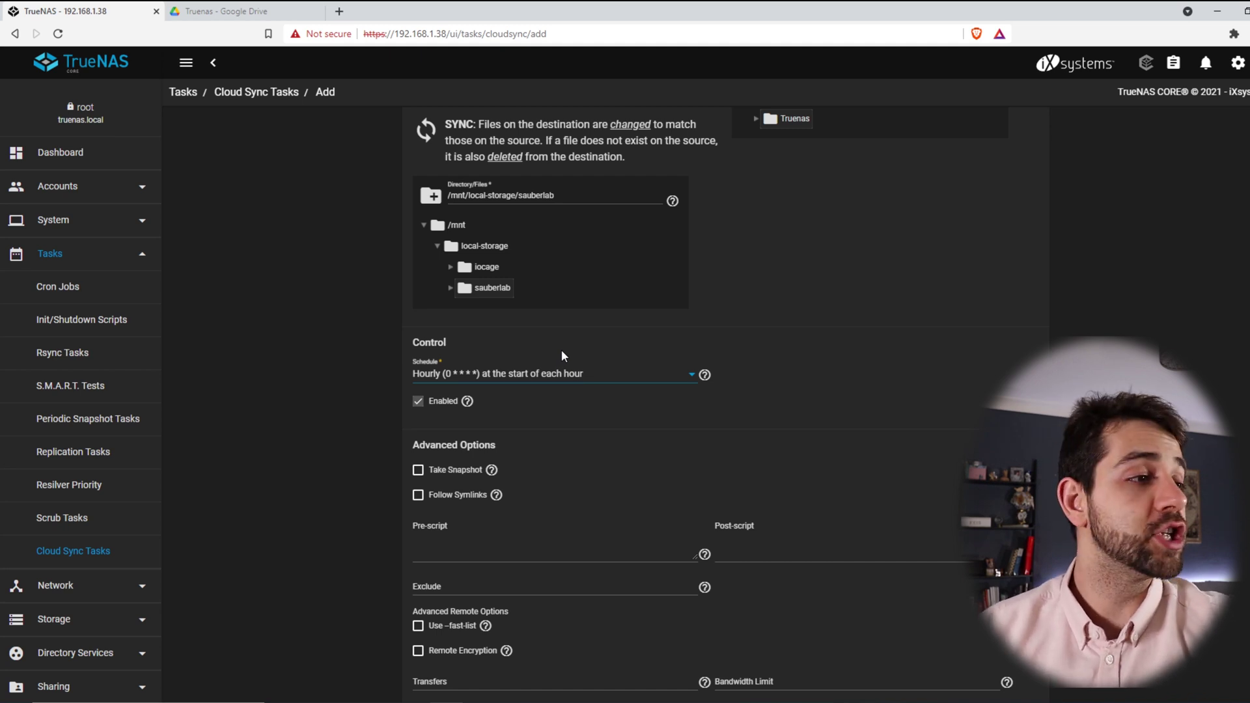
click(573, 377)
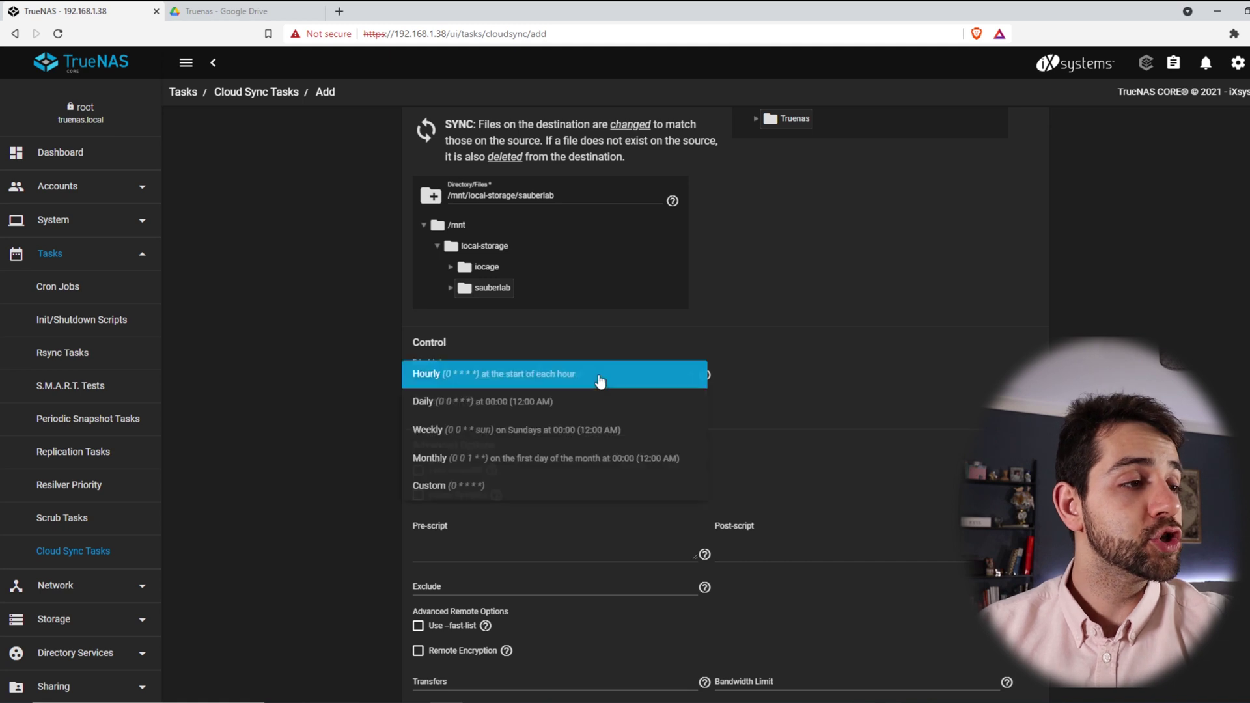
click(525, 404)
scroll(545, 408, down, 1)
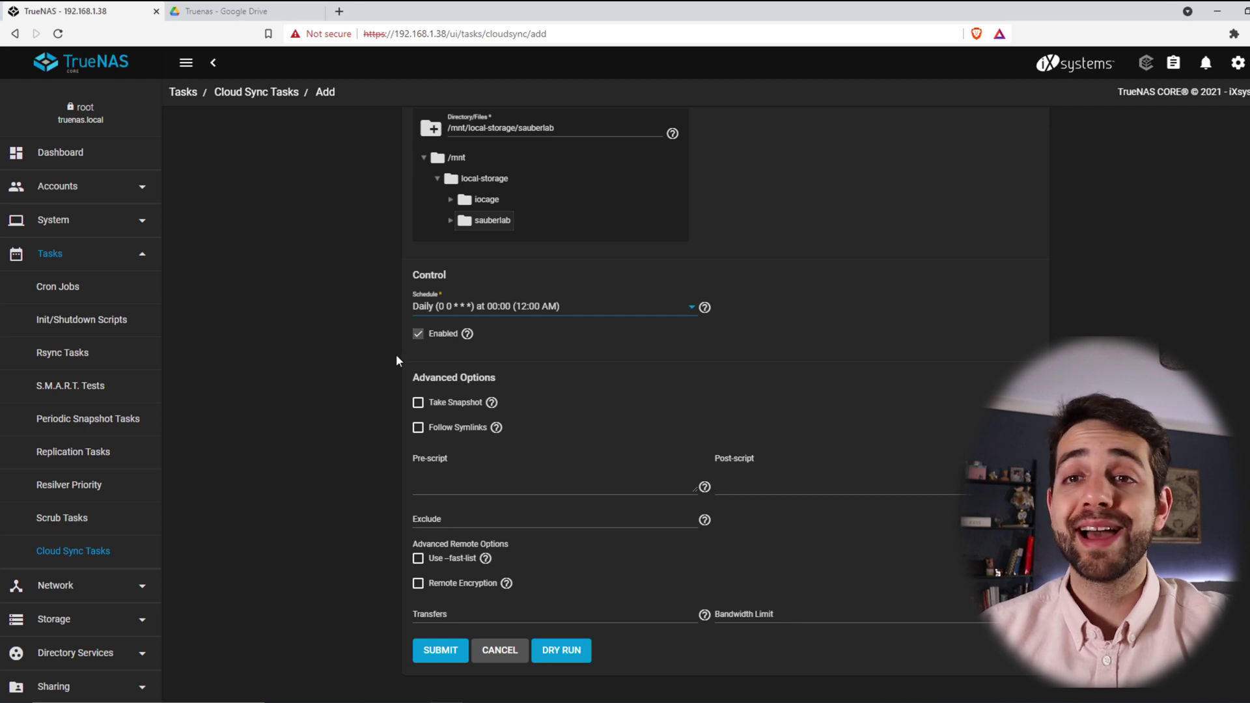
scroll(449, 401, down, 2)
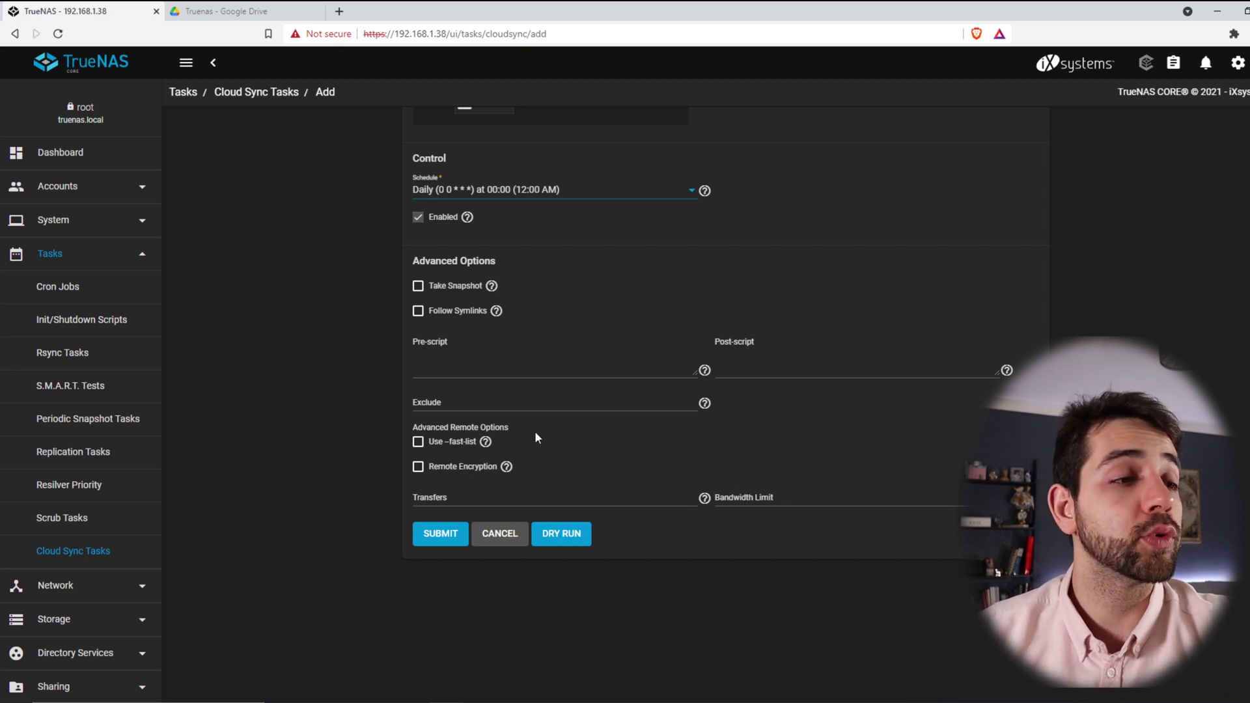
Save the sauberlab cloud sync task, then reload the still-empty Truenas folder in Google Drive
click(441, 534)
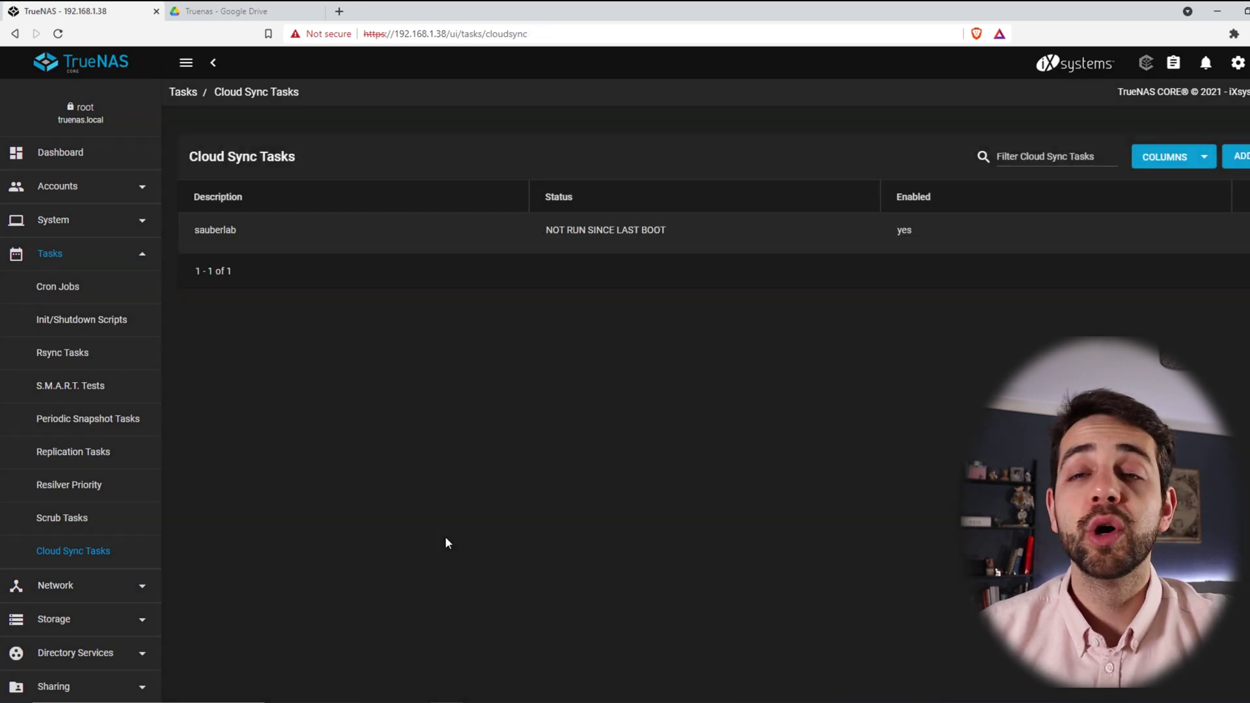
click(221, 11)
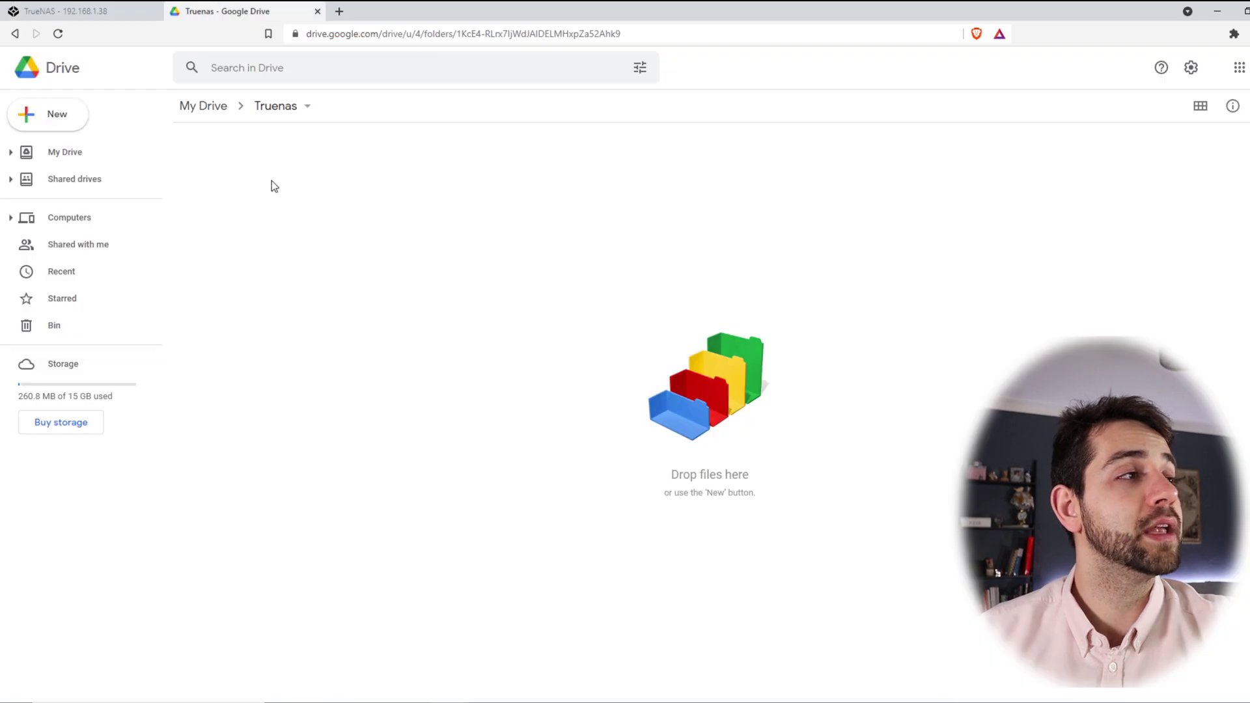
click(59, 35)
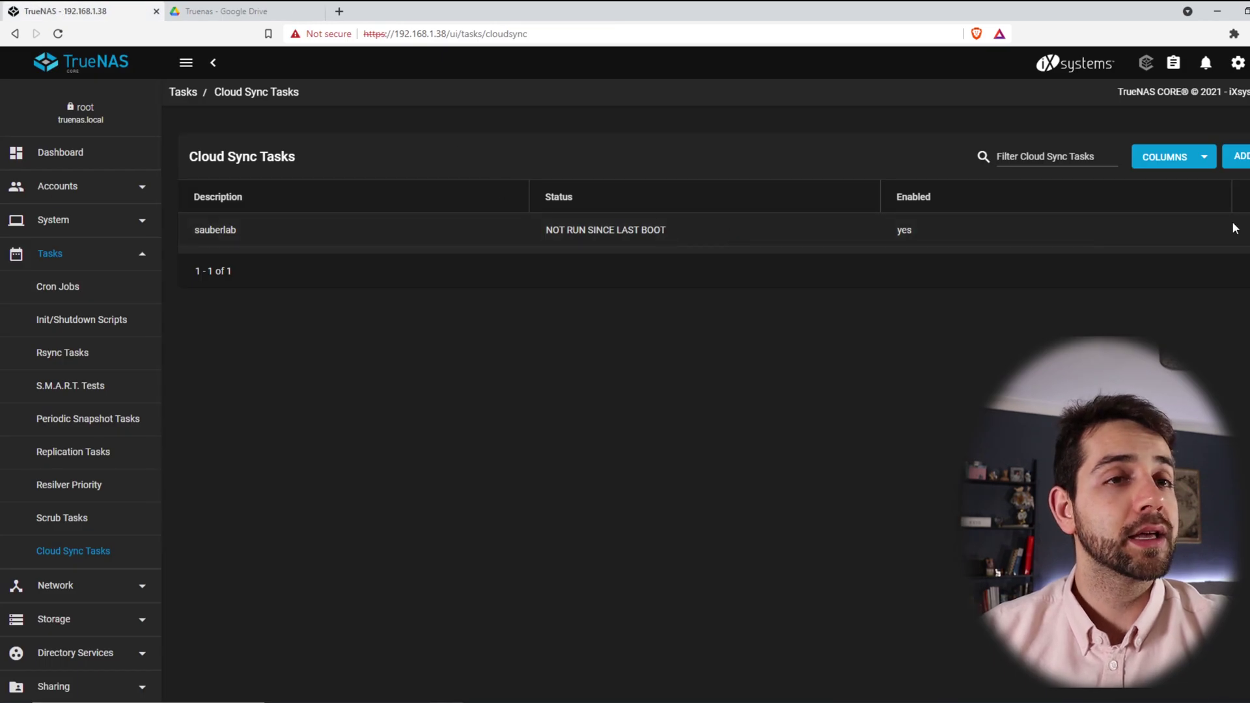
Run the sauberlab push task immediately and follow its upload progress to Google Drive
click(570, 230)
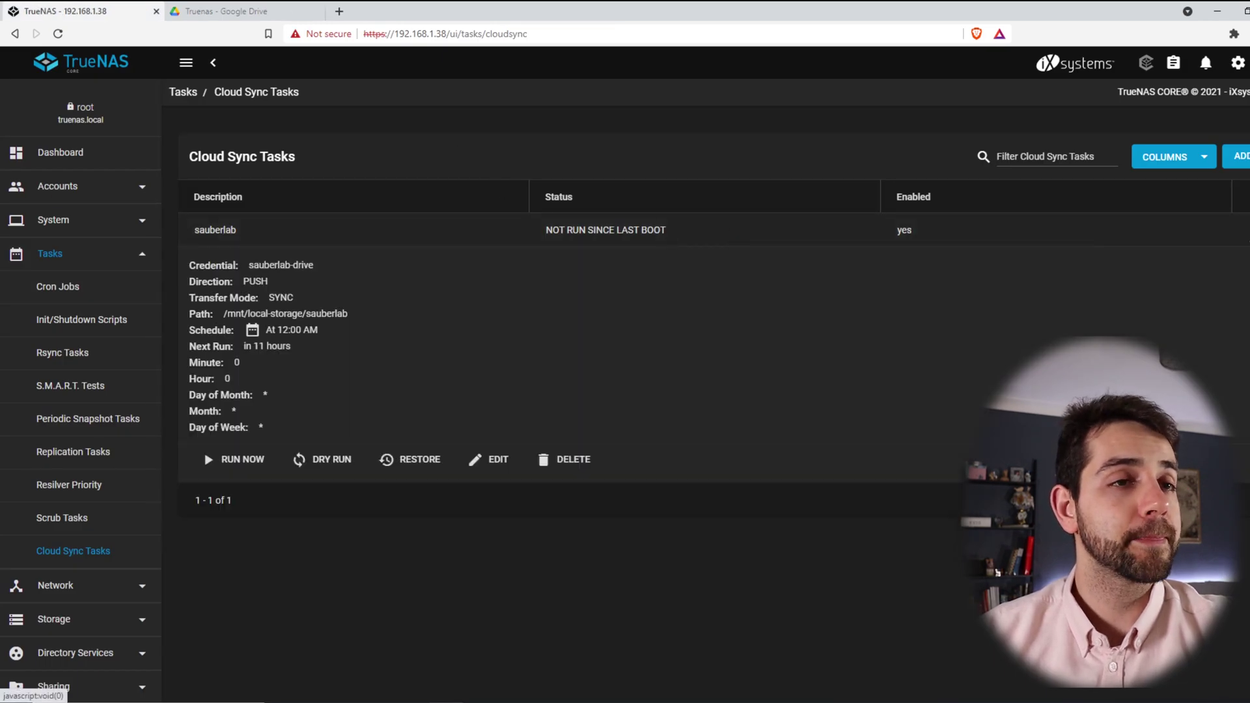
click(237, 461)
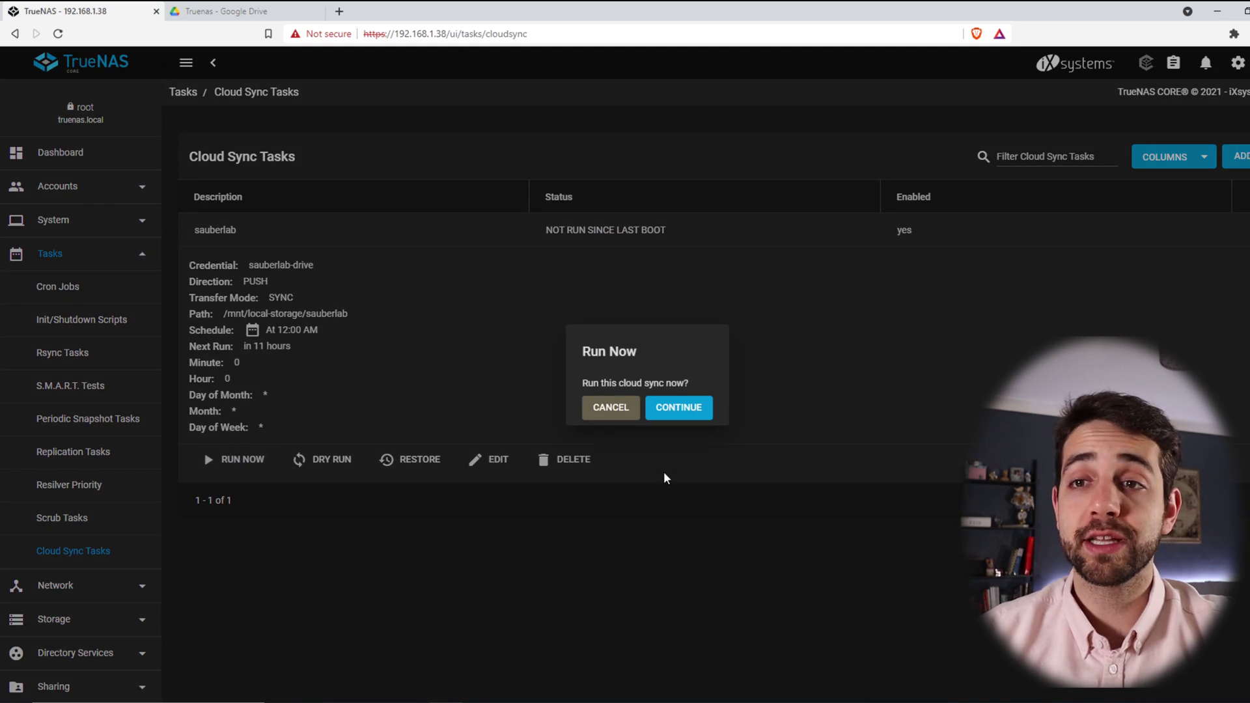
click(680, 408)
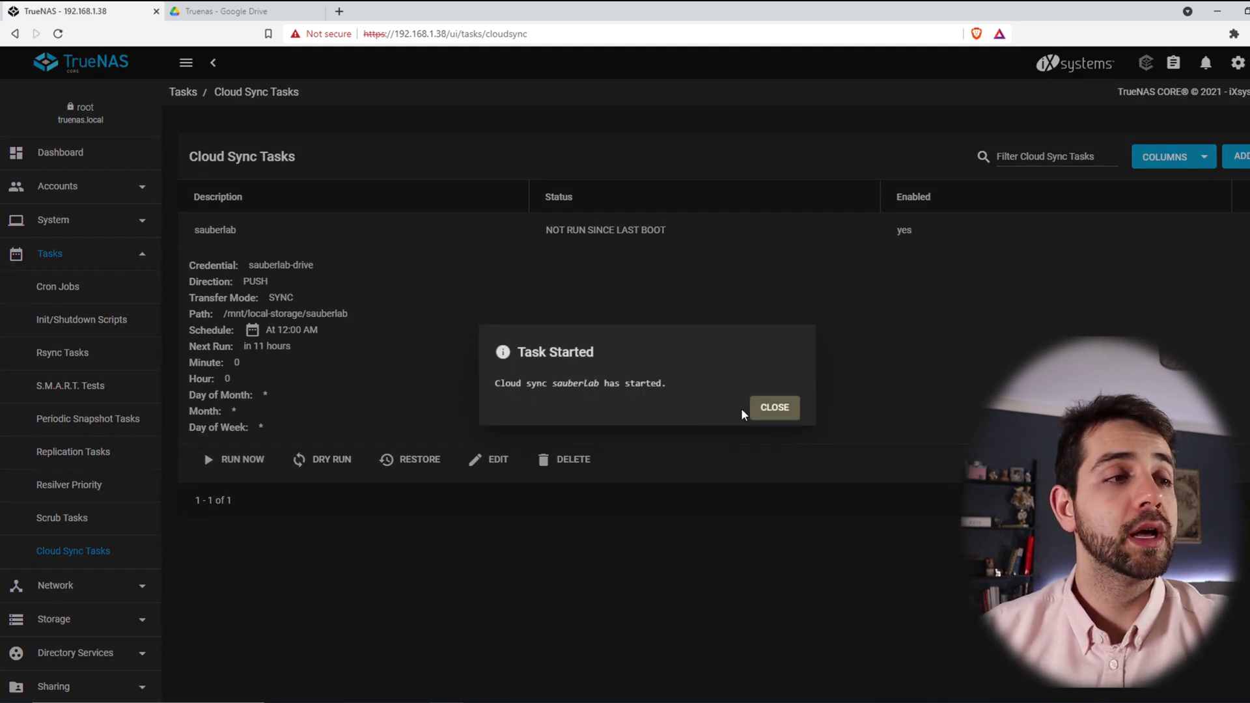
click(775, 409)
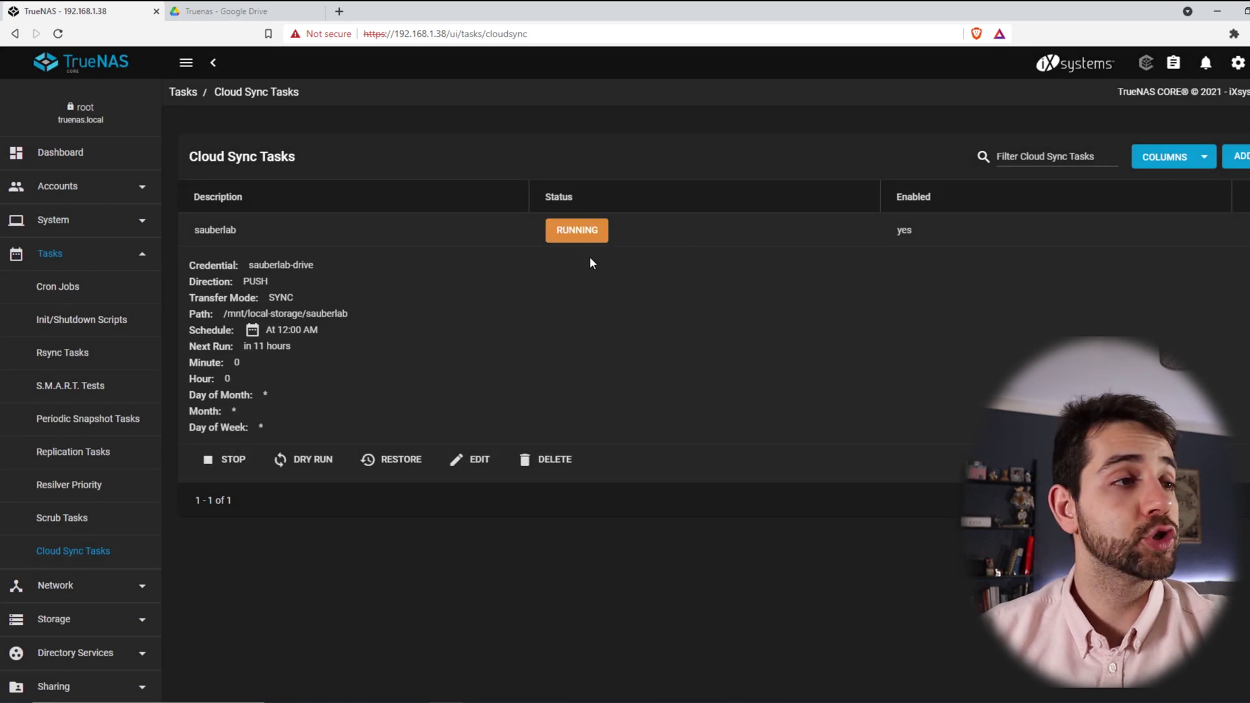
click(581, 232)
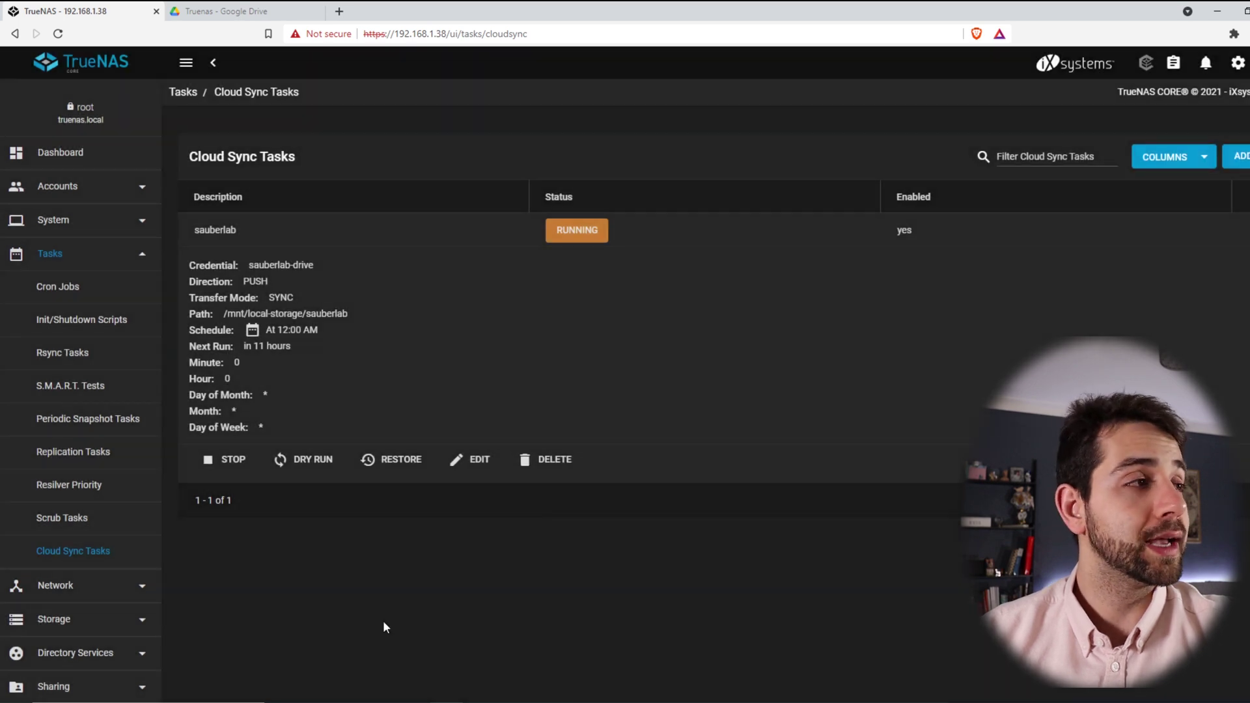
click(240, 11)
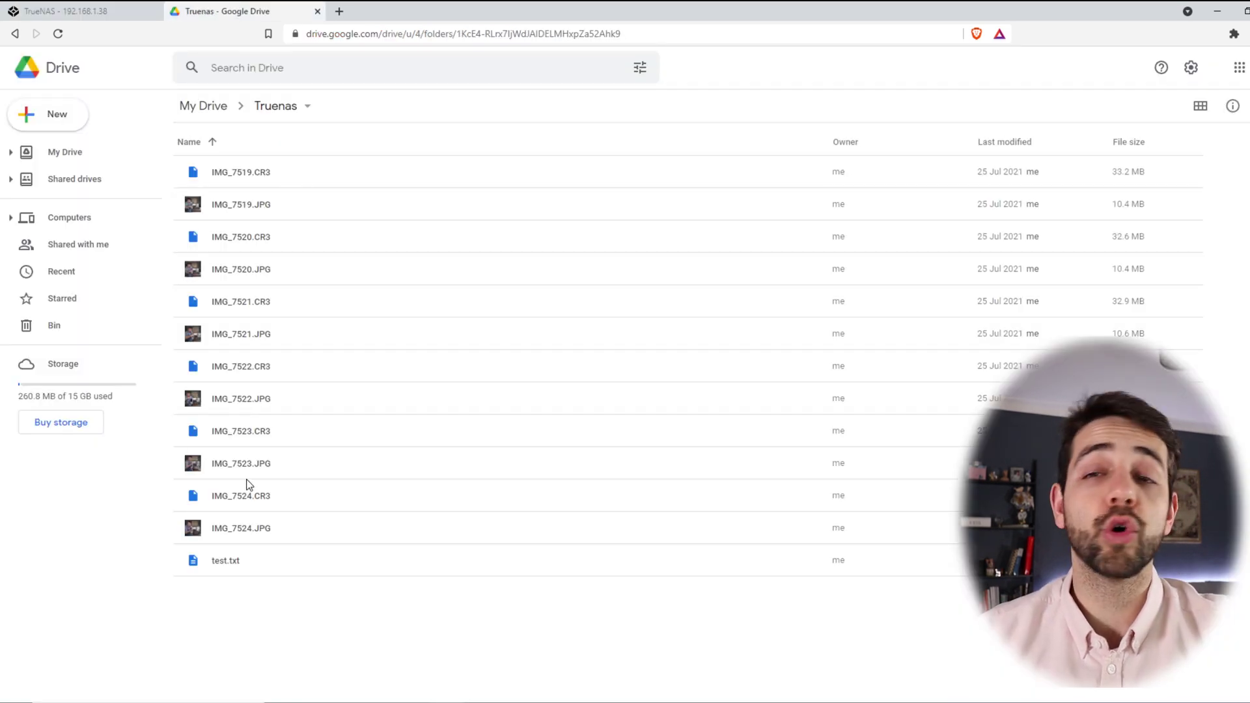
Compare the uploaded Drive files side by side with the local sauberlab folder
drag(312, 637, 282, 299)
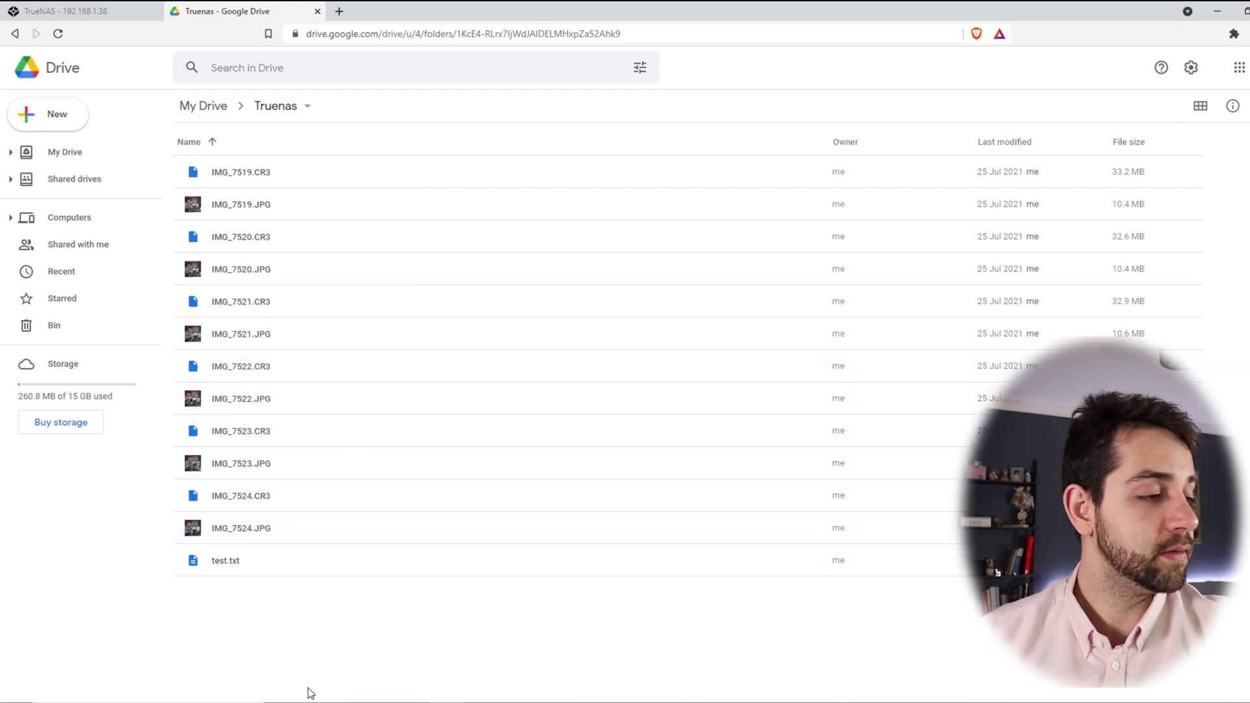
key(alt+Tab)
drag(456, 8, 966, 144)
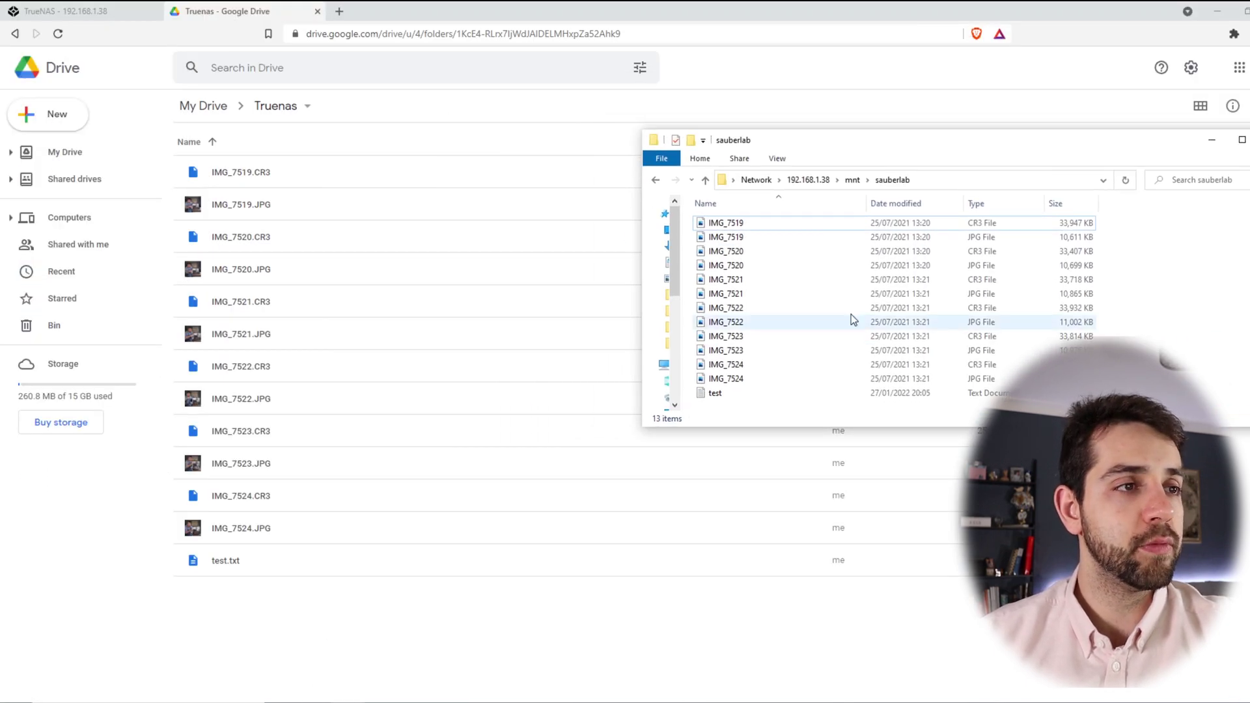
click(70, 11)
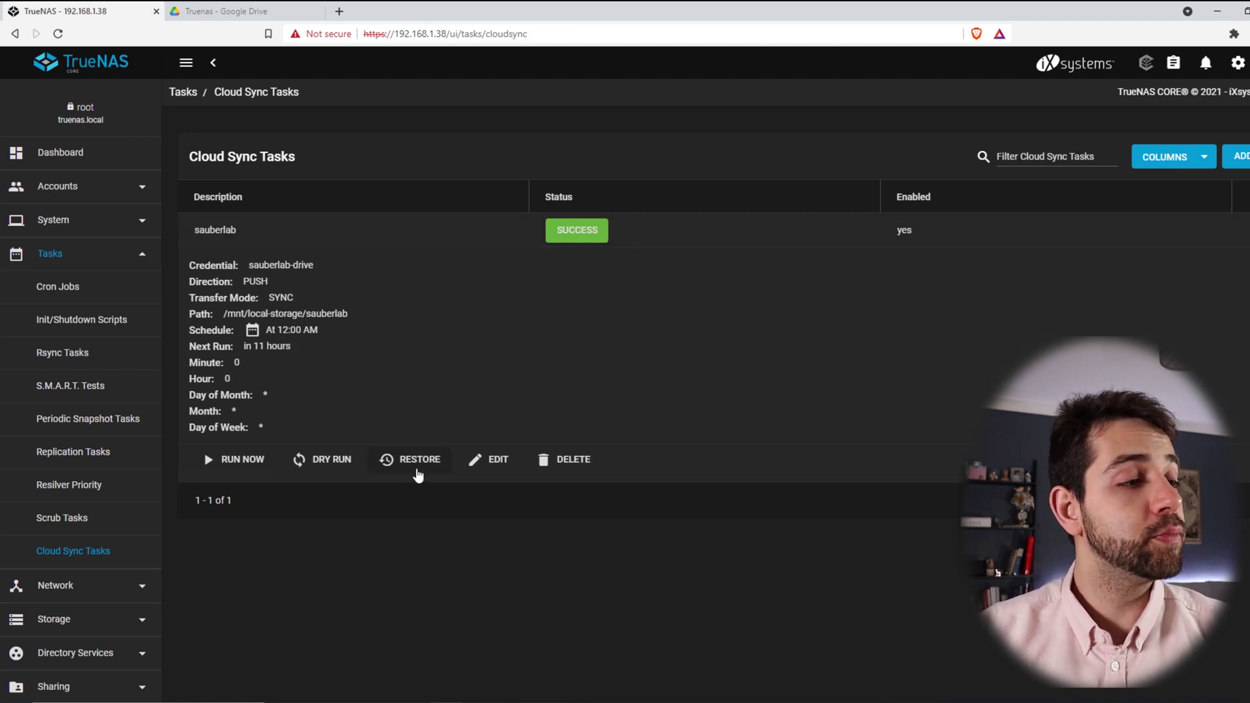
Create a restore task from sauberlab using SYNC mode into /mnt/local-storage/sauberlab
click(418, 470)
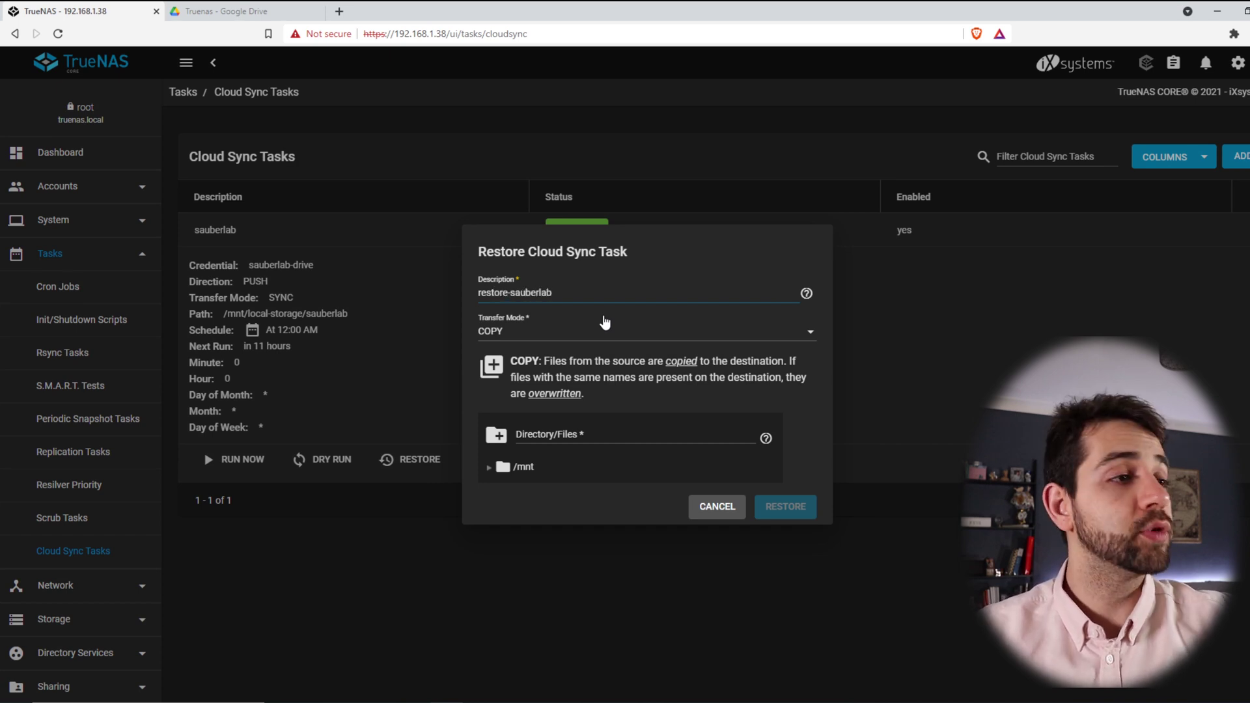
click(517, 329)
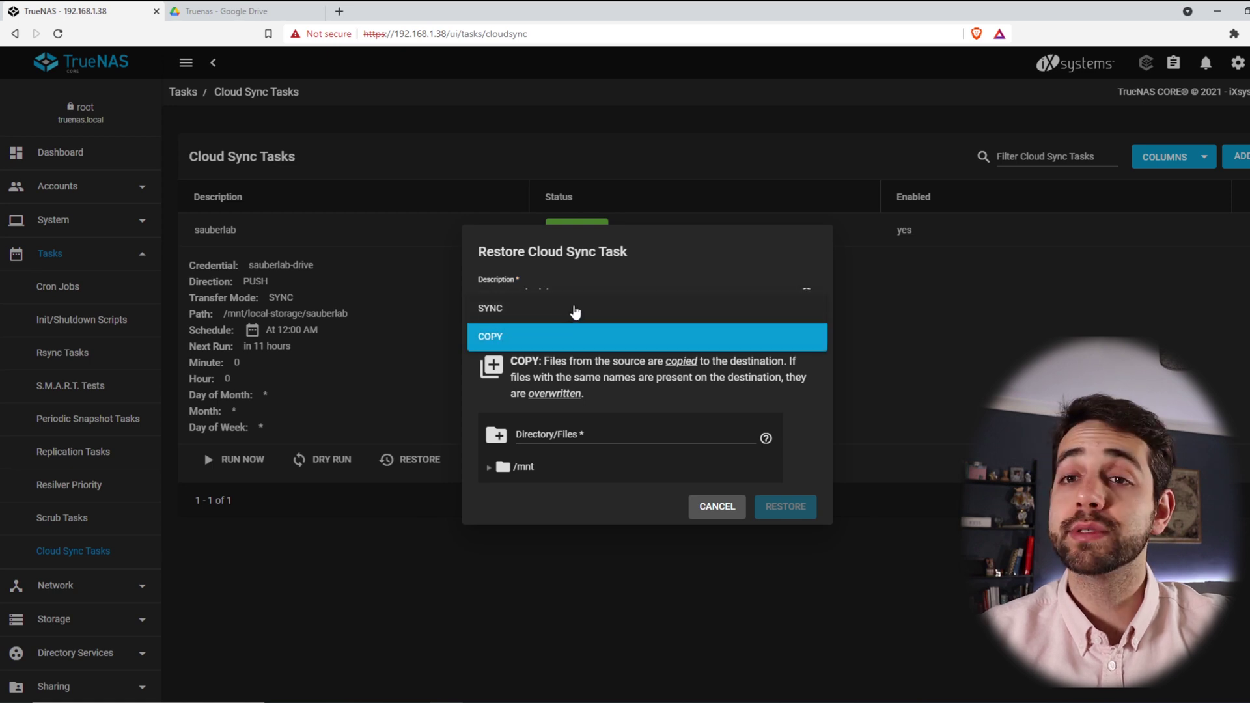
click(575, 310)
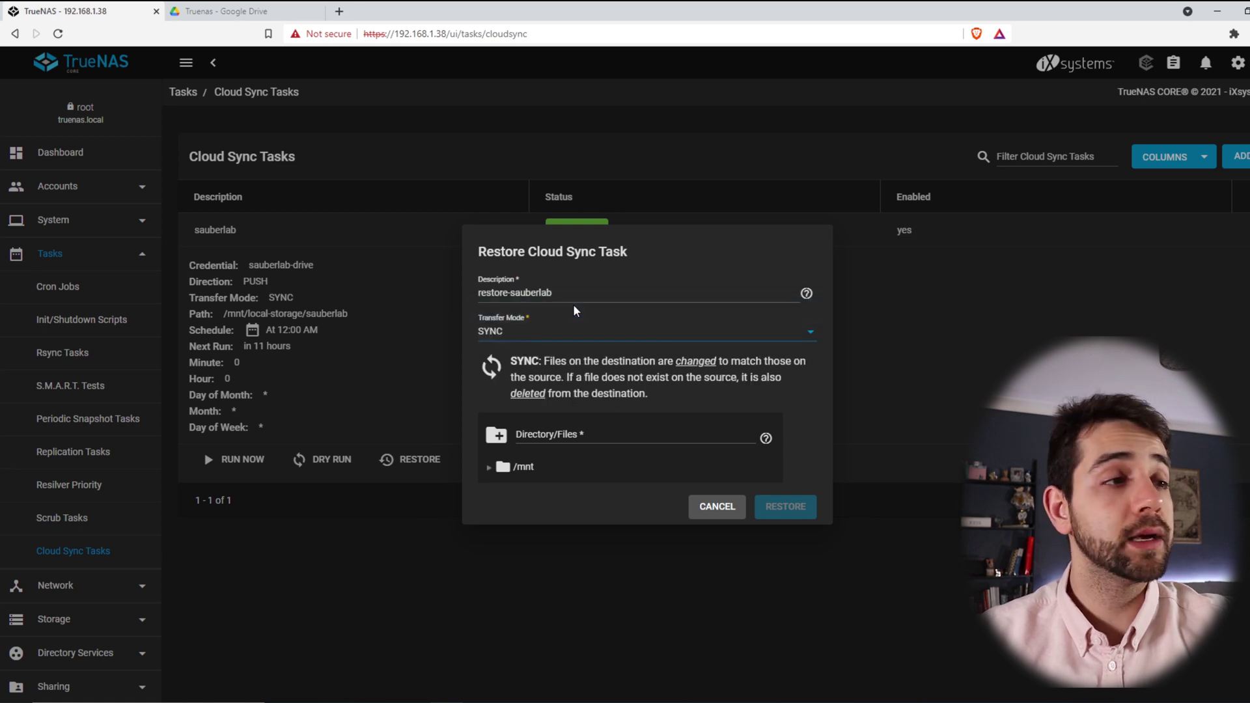
click(490, 468)
click(505, 480)
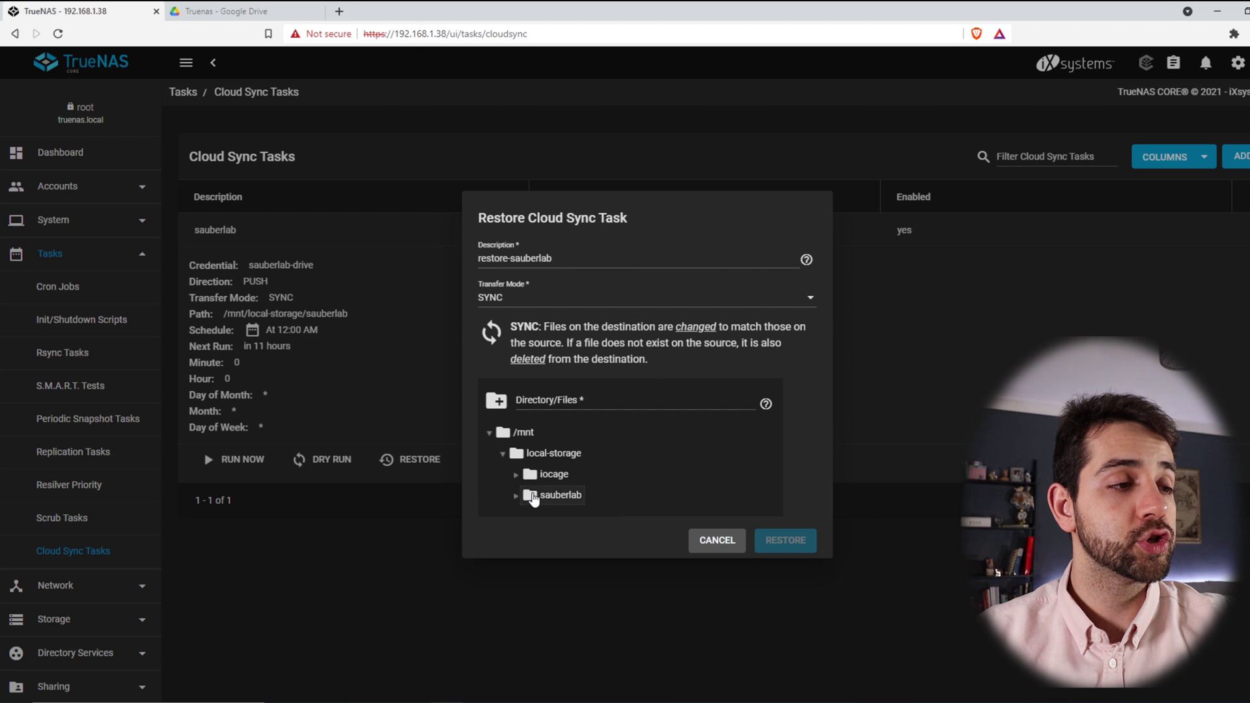
click(529, 497)
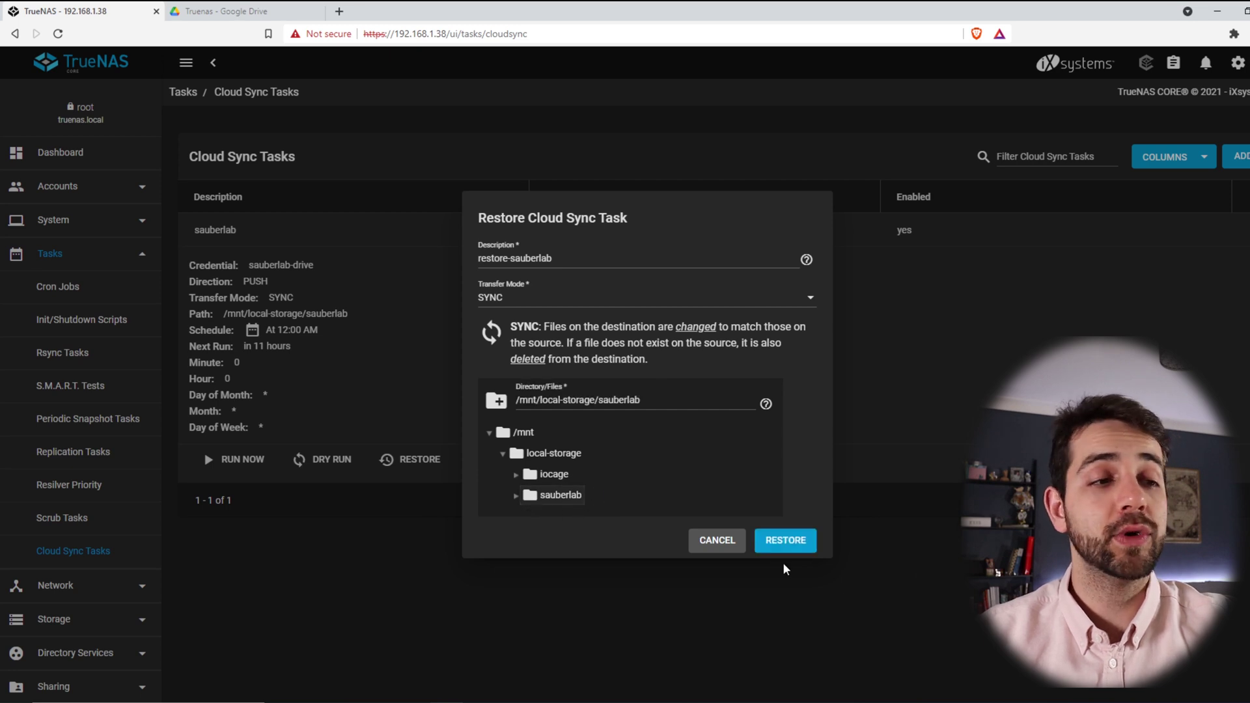
click(786, 542)
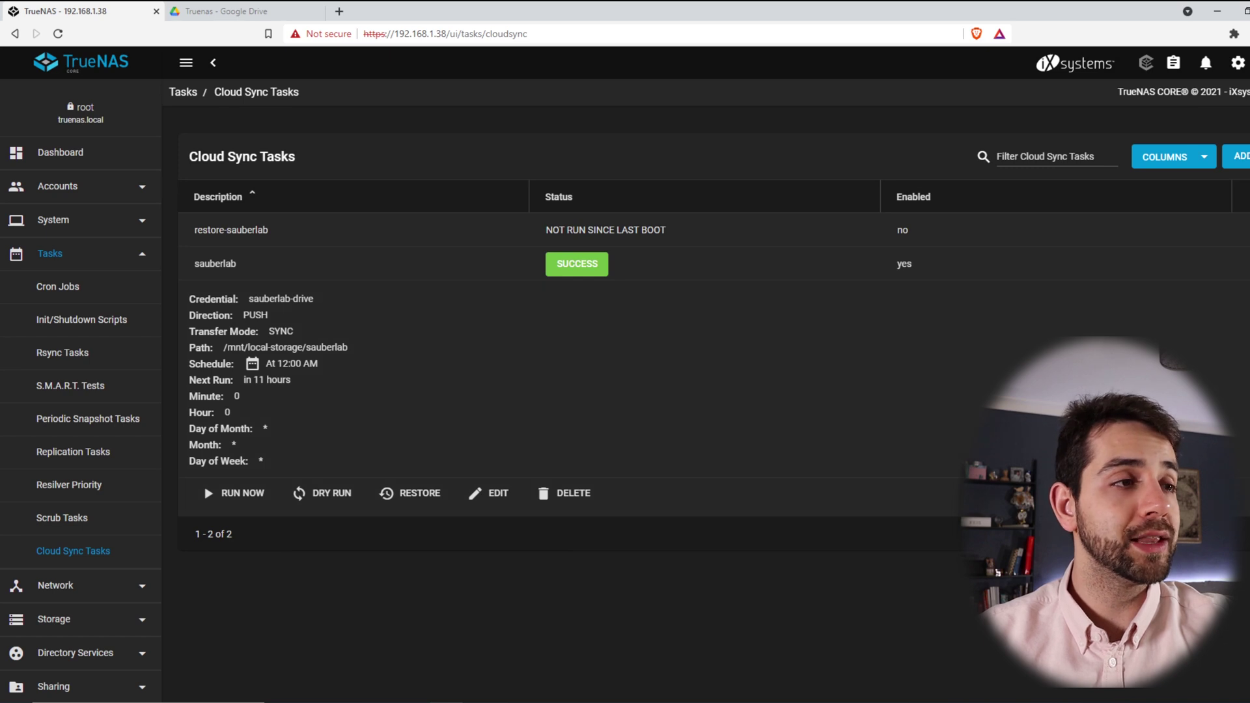
Expand the restore-sauberlab details and delete all files from the local sauberlab share
click(1245, 233)
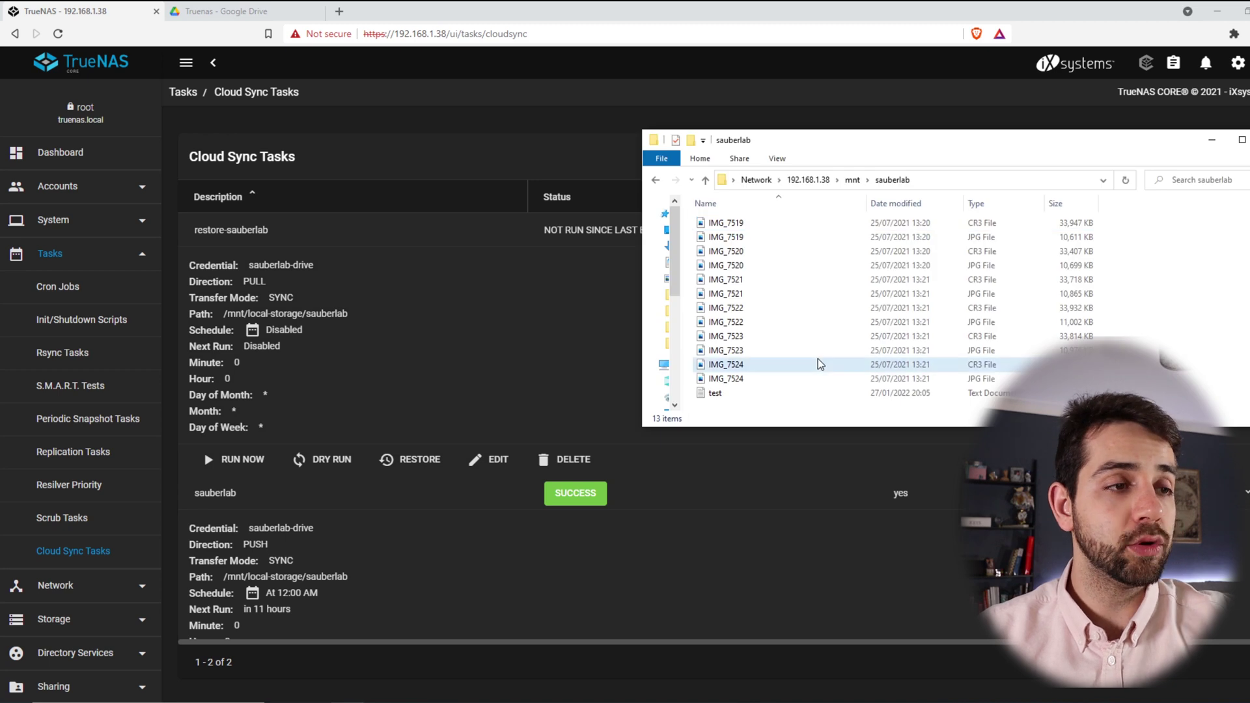
click(818, 363)
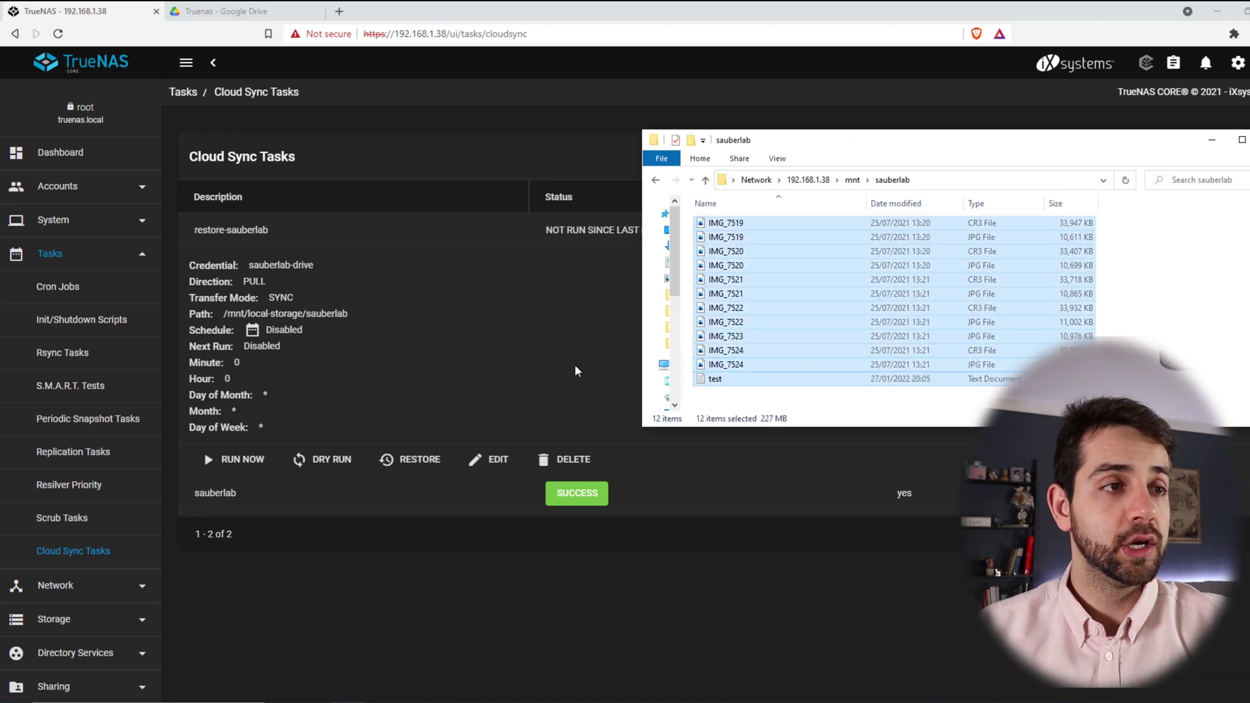
key(Delete)
click(534, 393)
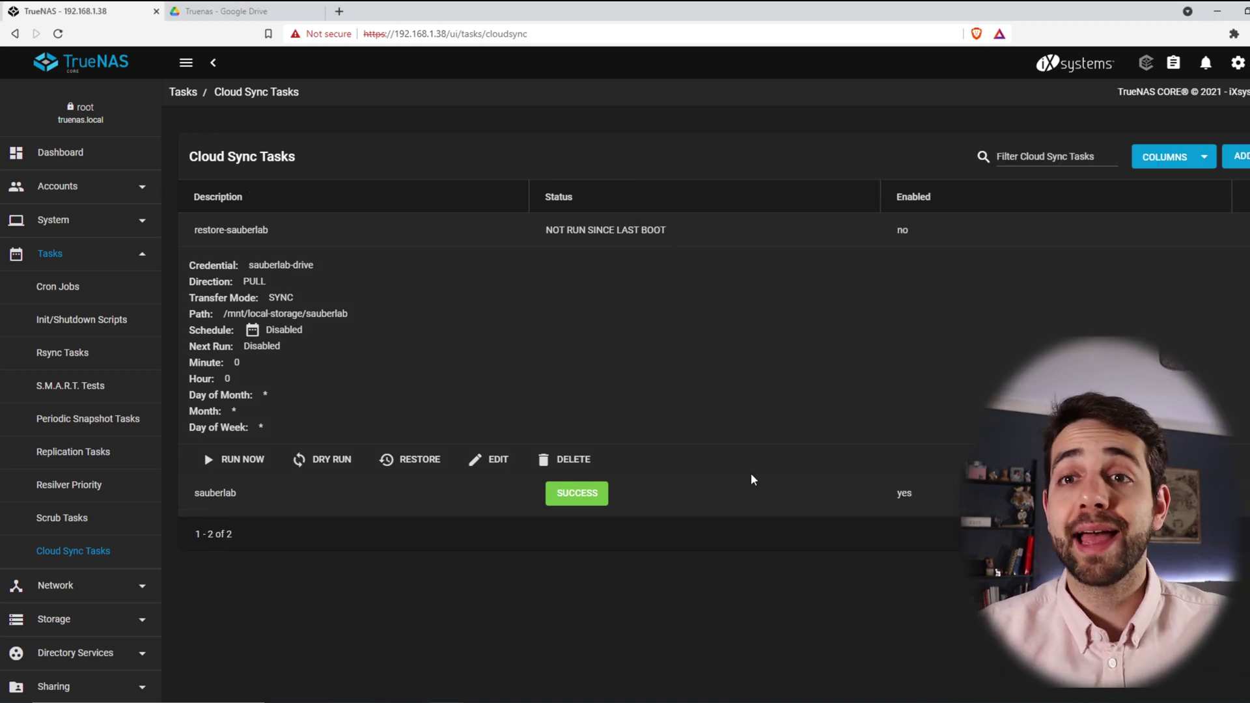
key(alt+Tab)
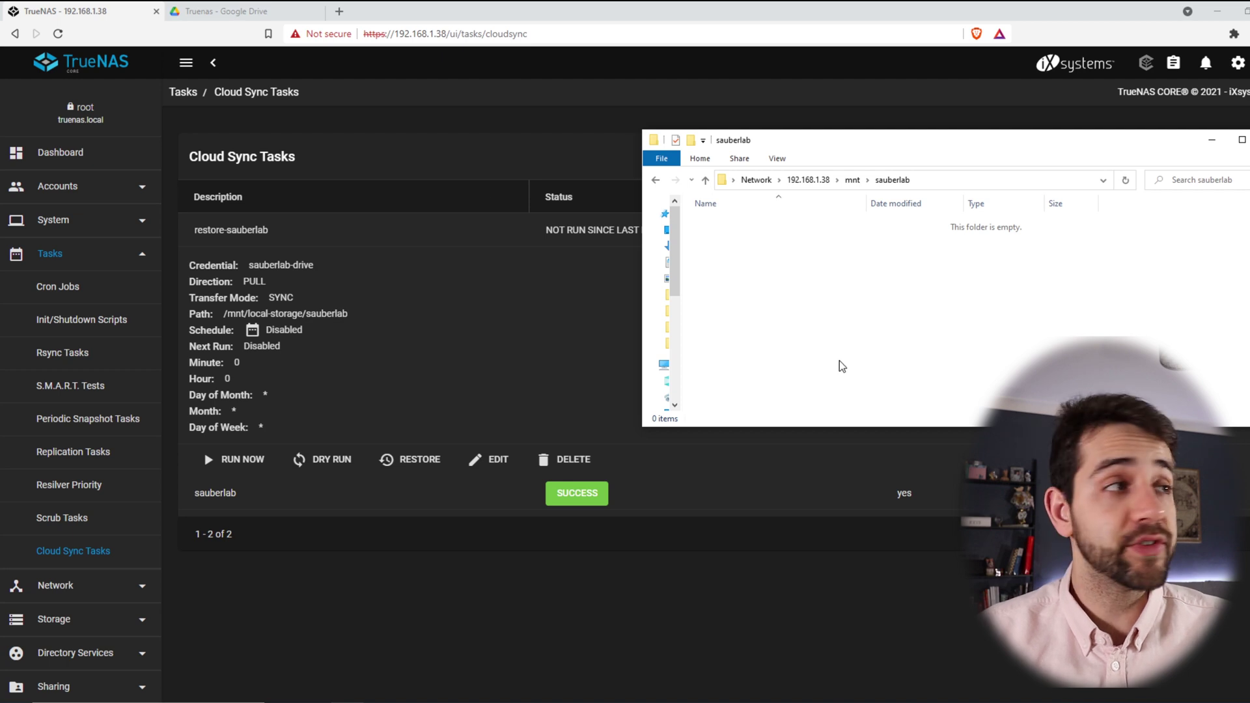
Verify the file copies still exist in the Google Drive Truenas folder
click(260, 9)
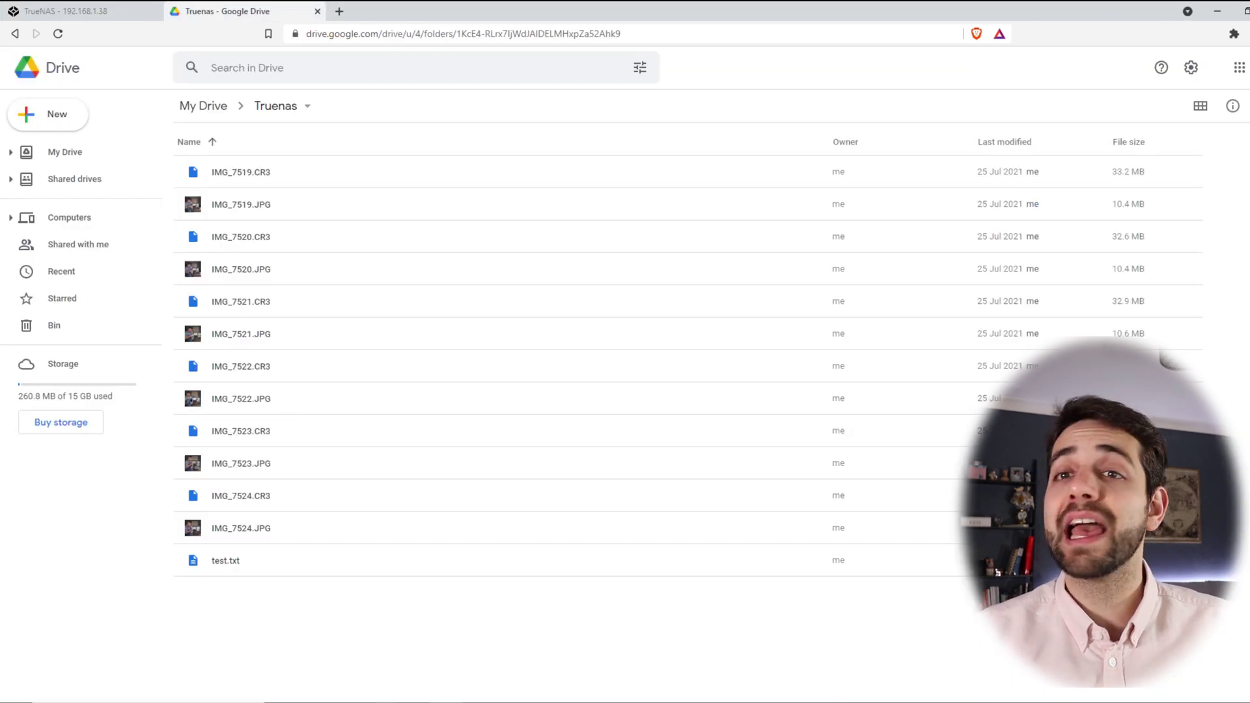
click(375, 688)
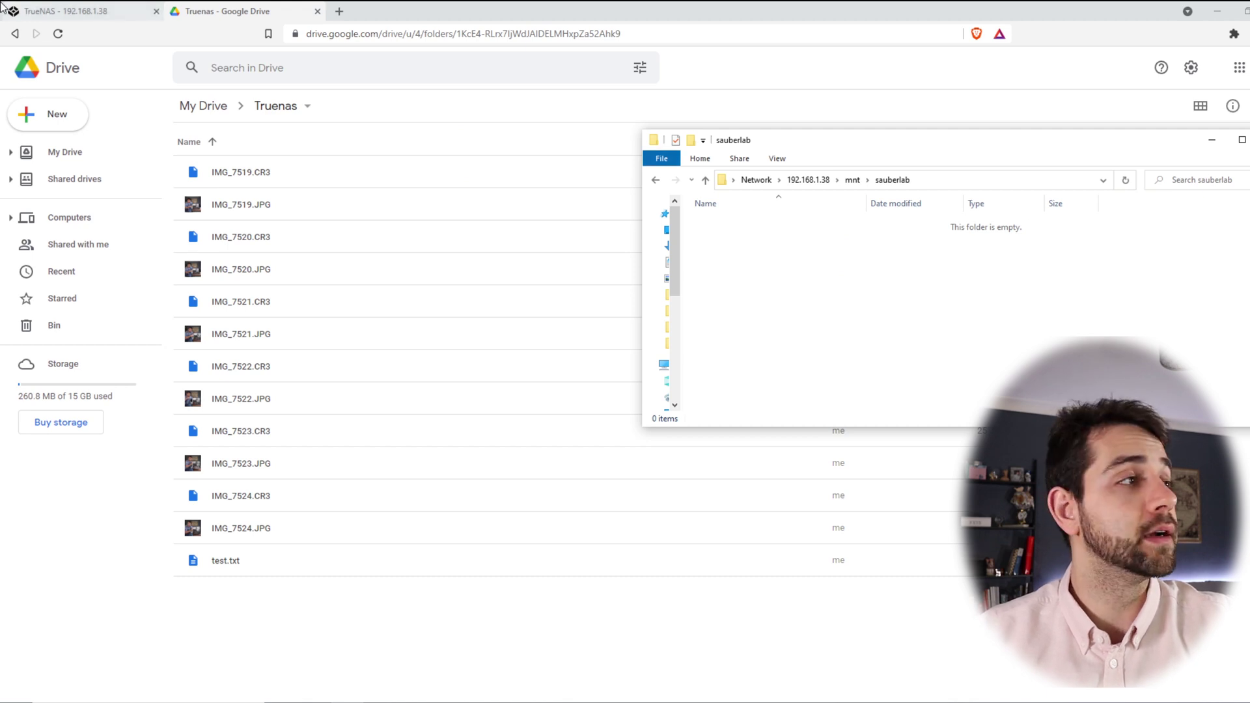
click(72, 11)
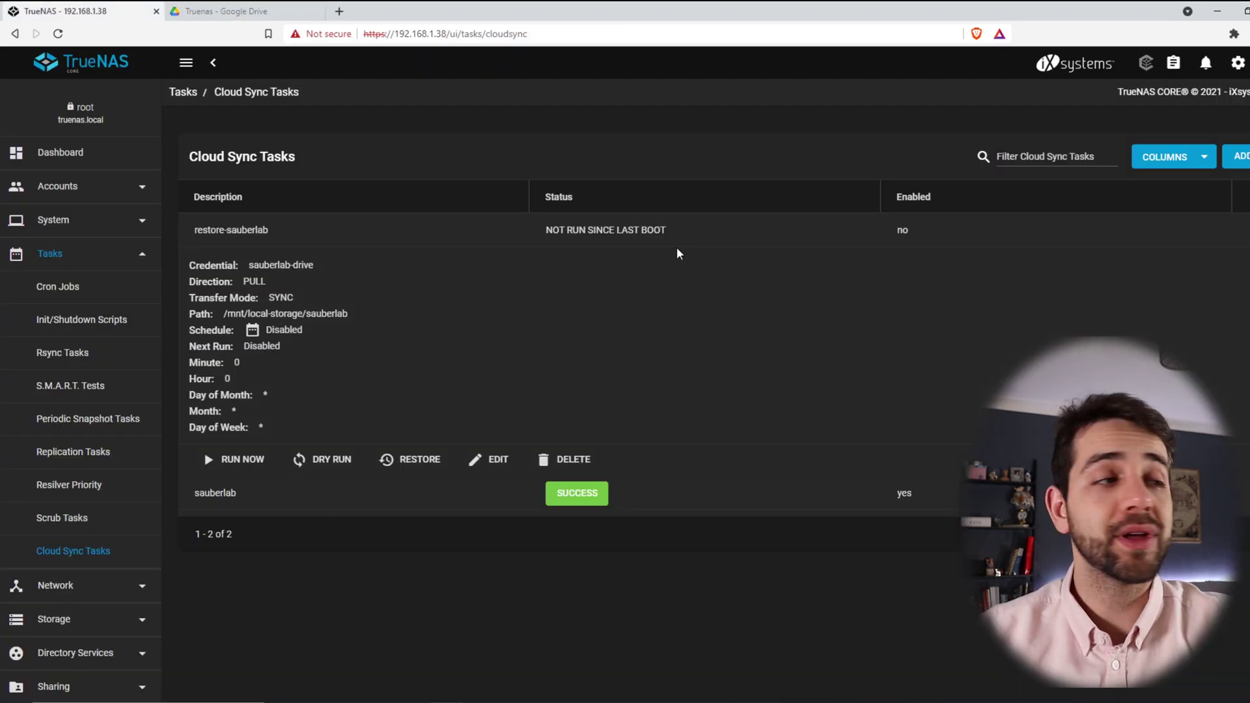
Run the restore-sauberlab pull task now and view its progress
click(240, 464)
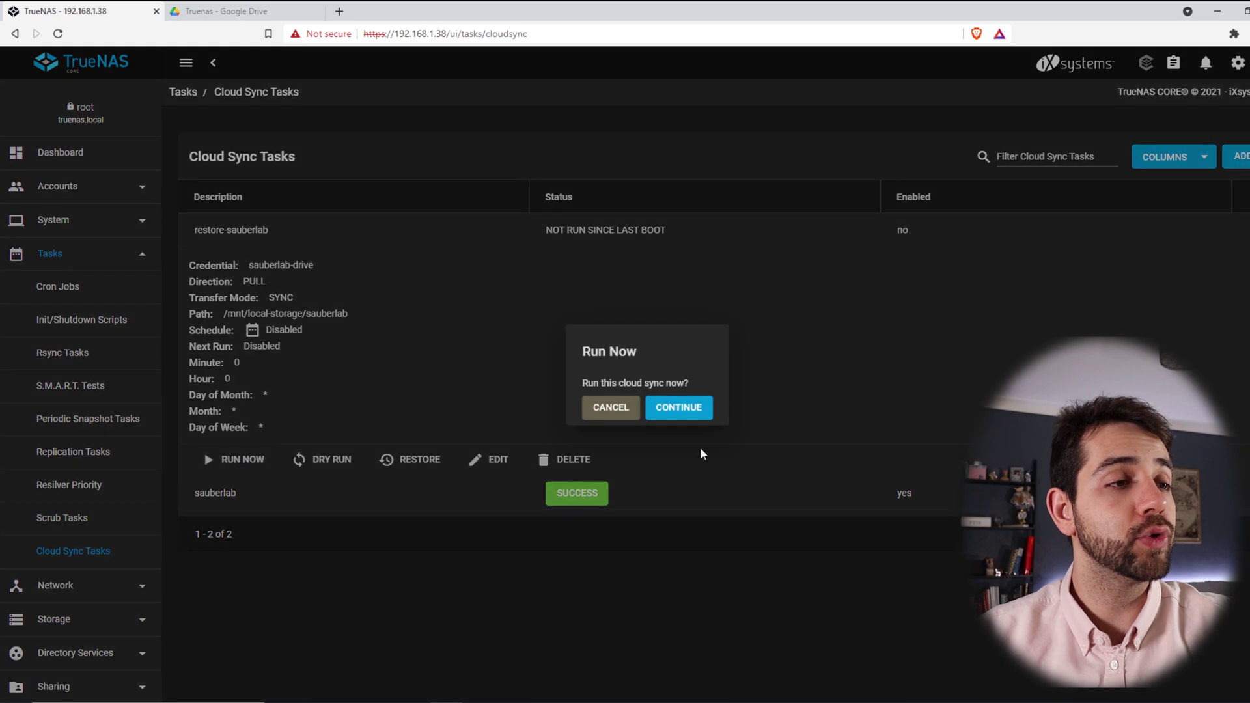
click(684, 409)
click(764, 408)
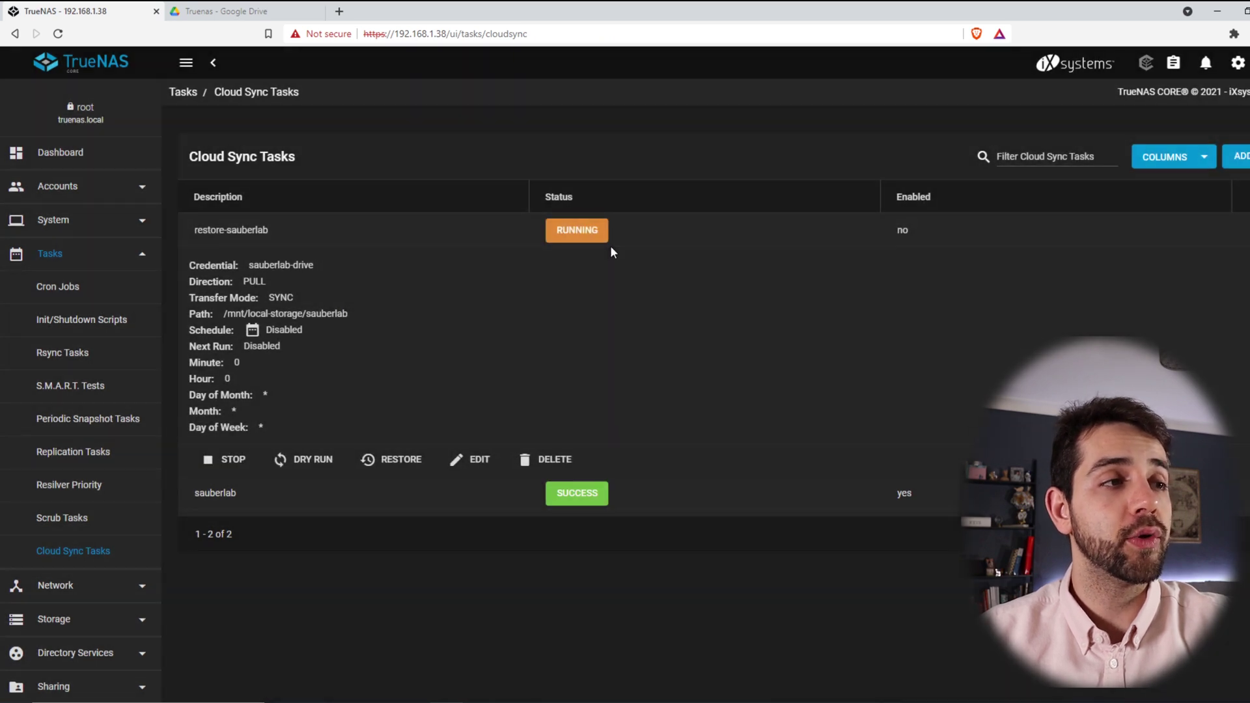
click(574, 233)
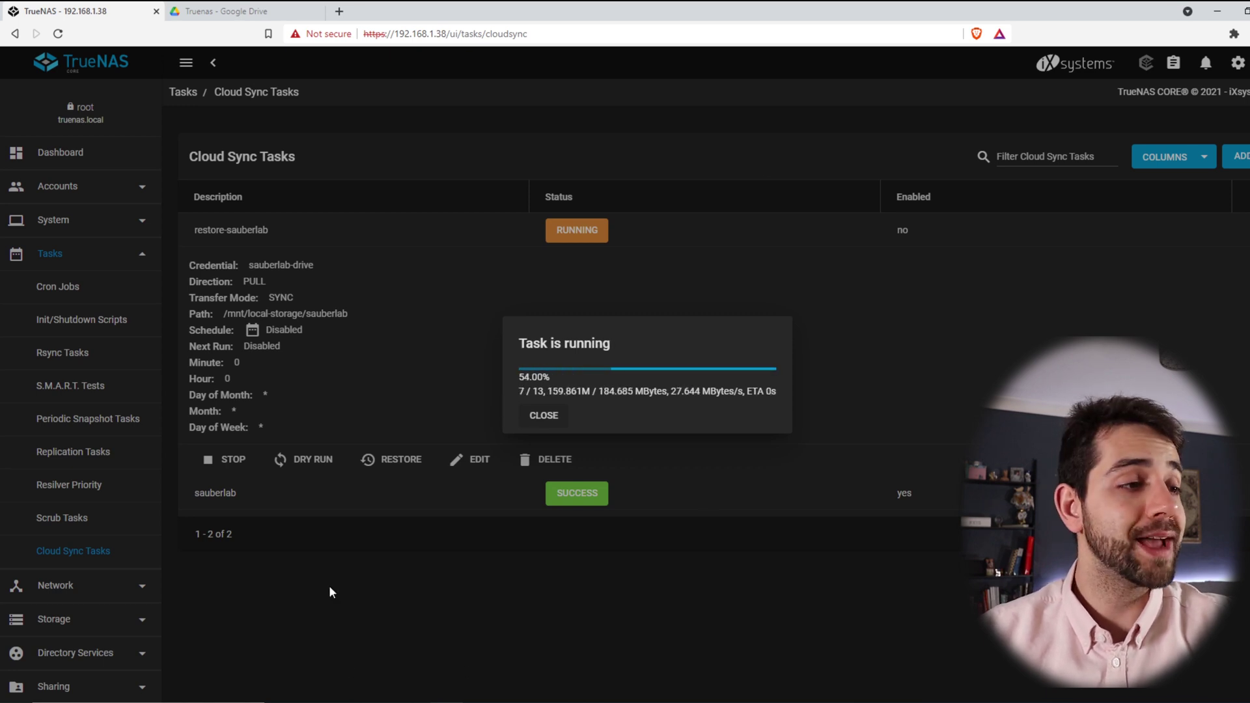
Open the restored IMG_7524 photo from the sauberlab folder to check it
key(alt+Tab)
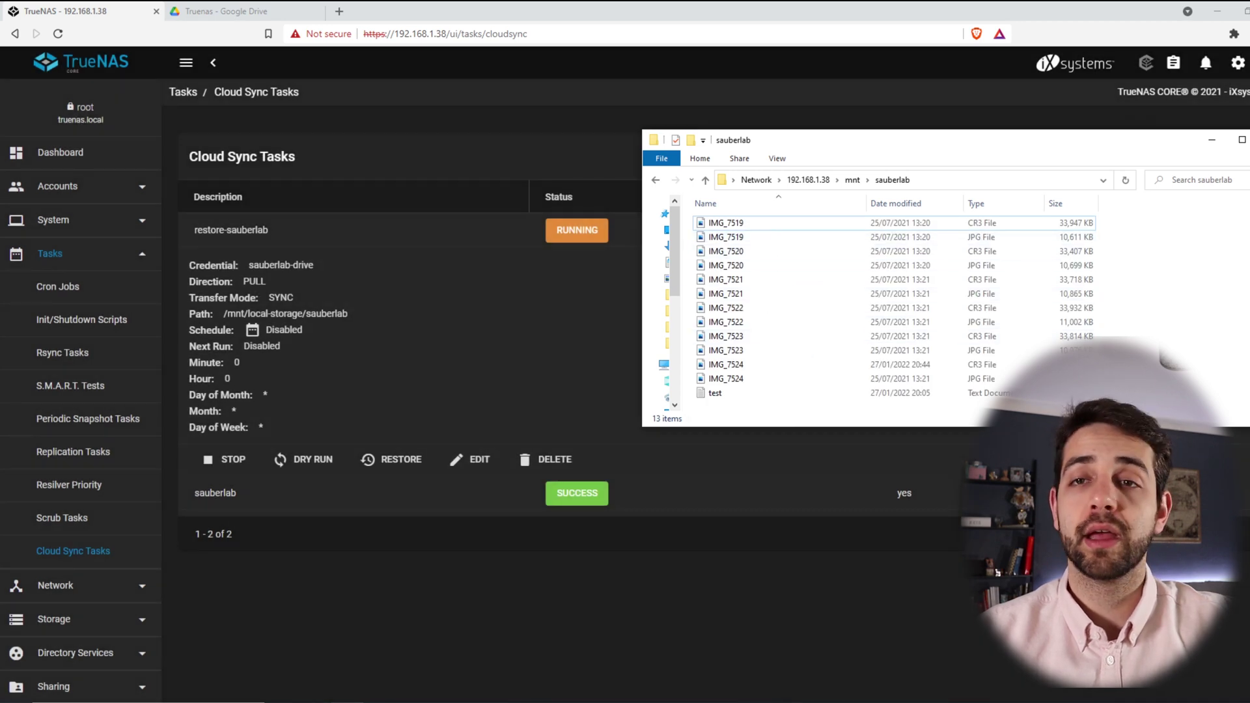
double_click(769, 378)
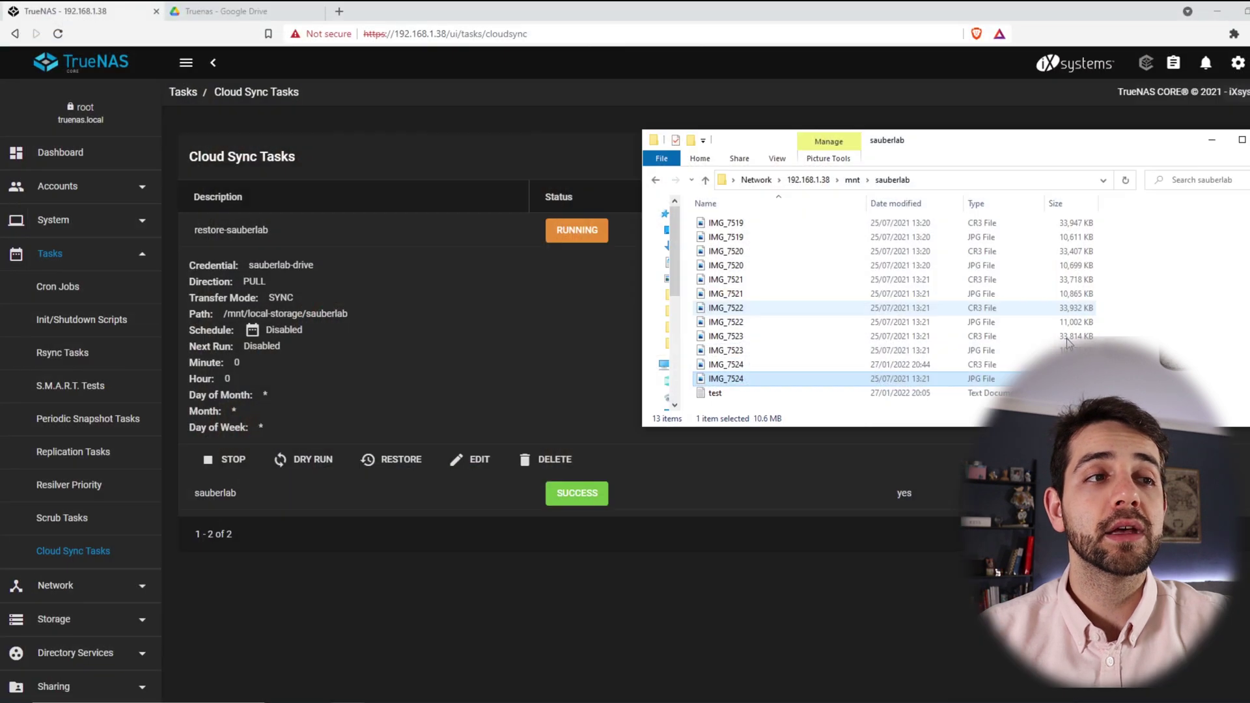
click(1248, 10)
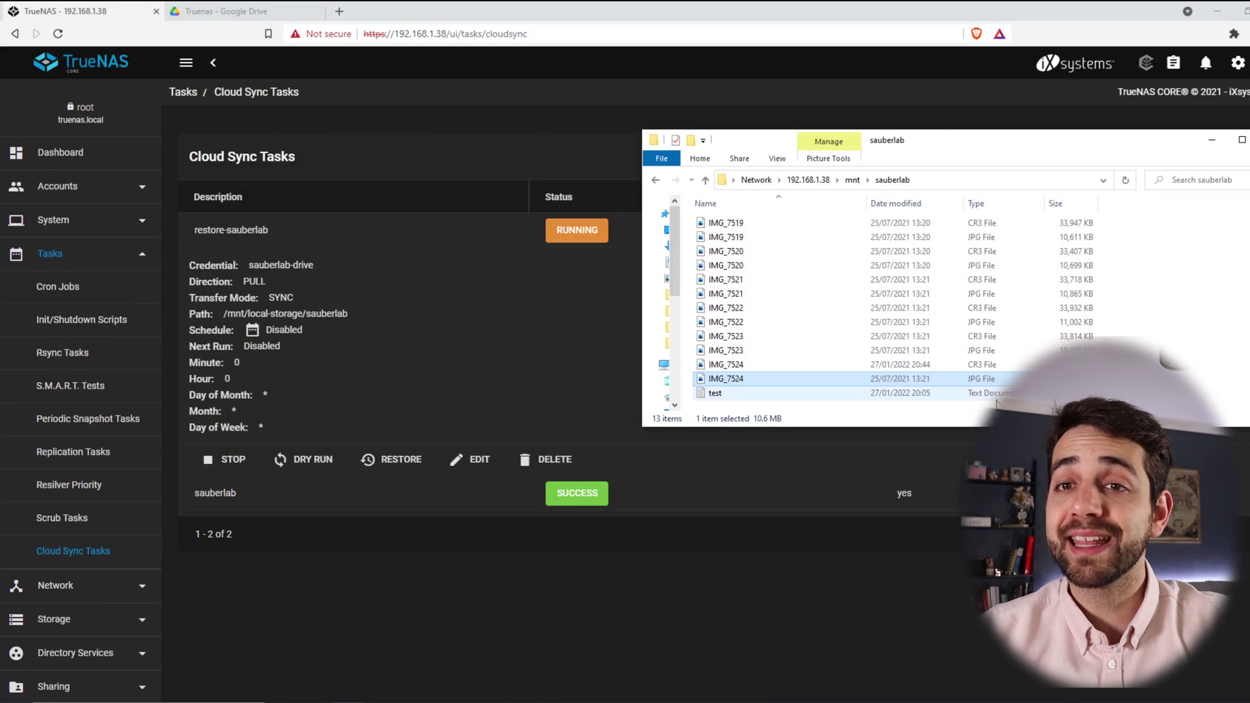
Delete IMG_7524 and then all remaining files from the sauberlab share
key(Delete)
key(Return)
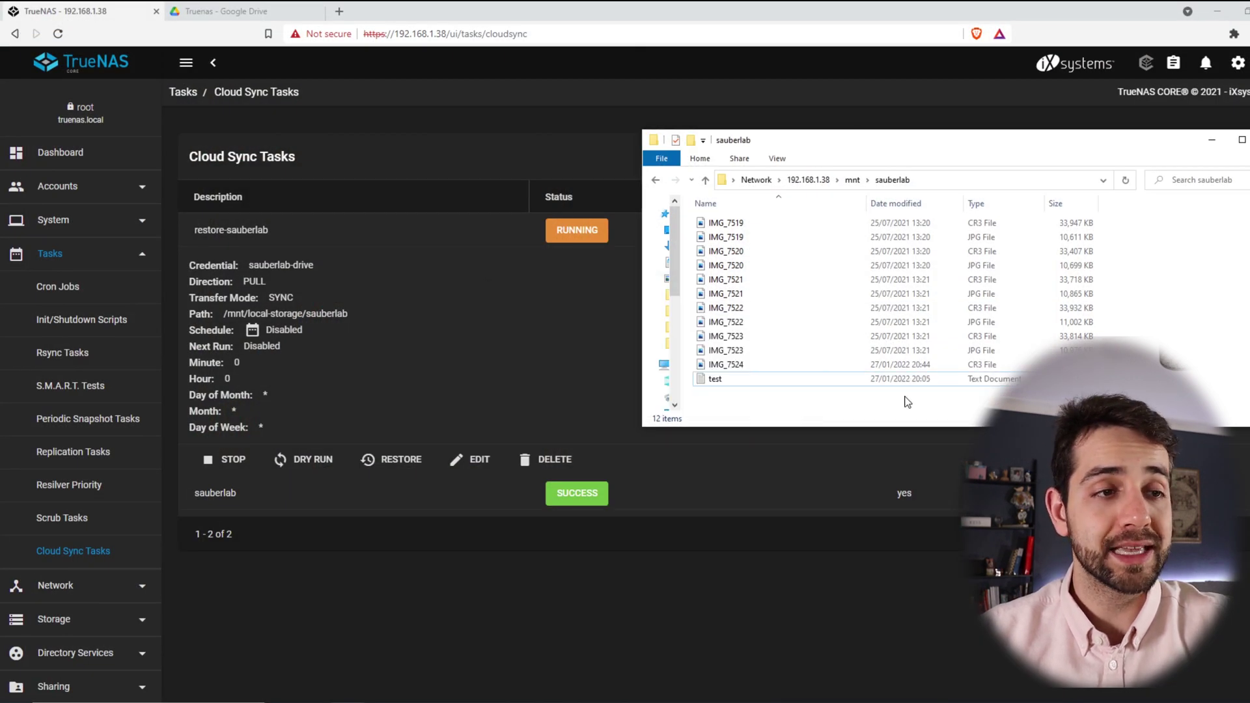
key(ctrl+a)
key(Delete)
key(Return)
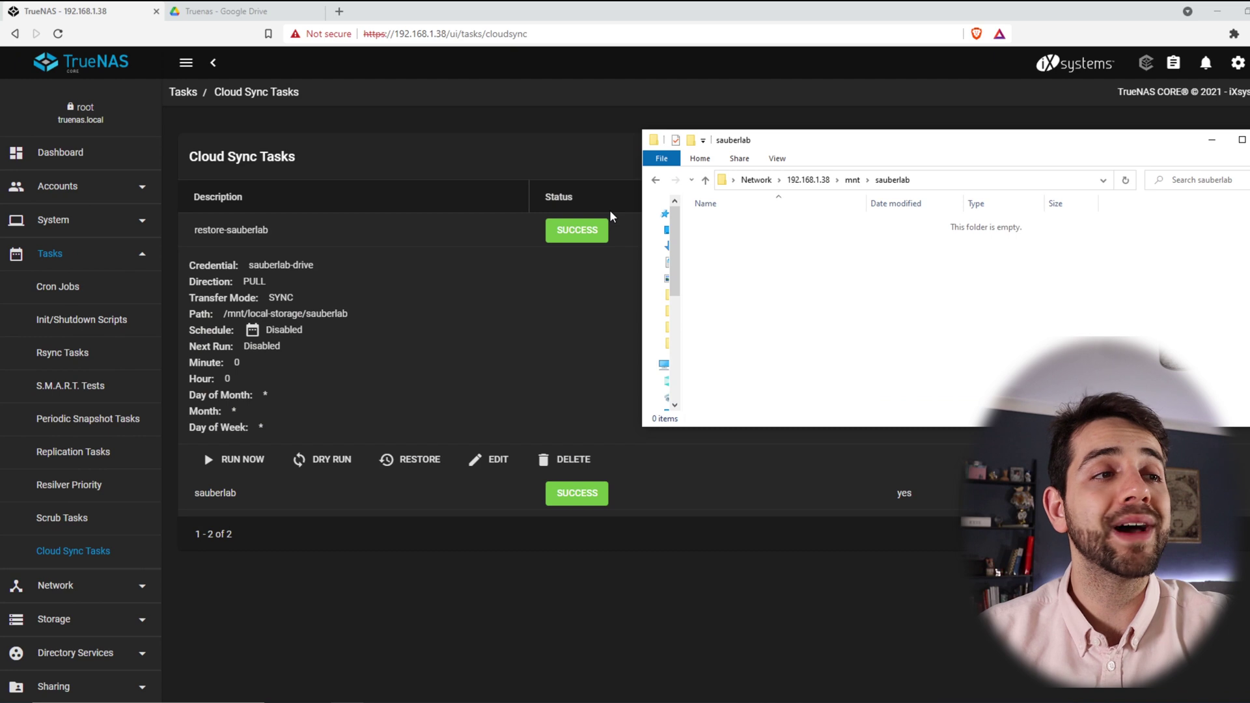
Dry-run restore-sauberlab and confirm the sauberlab folder remains empty
click(322, 324)
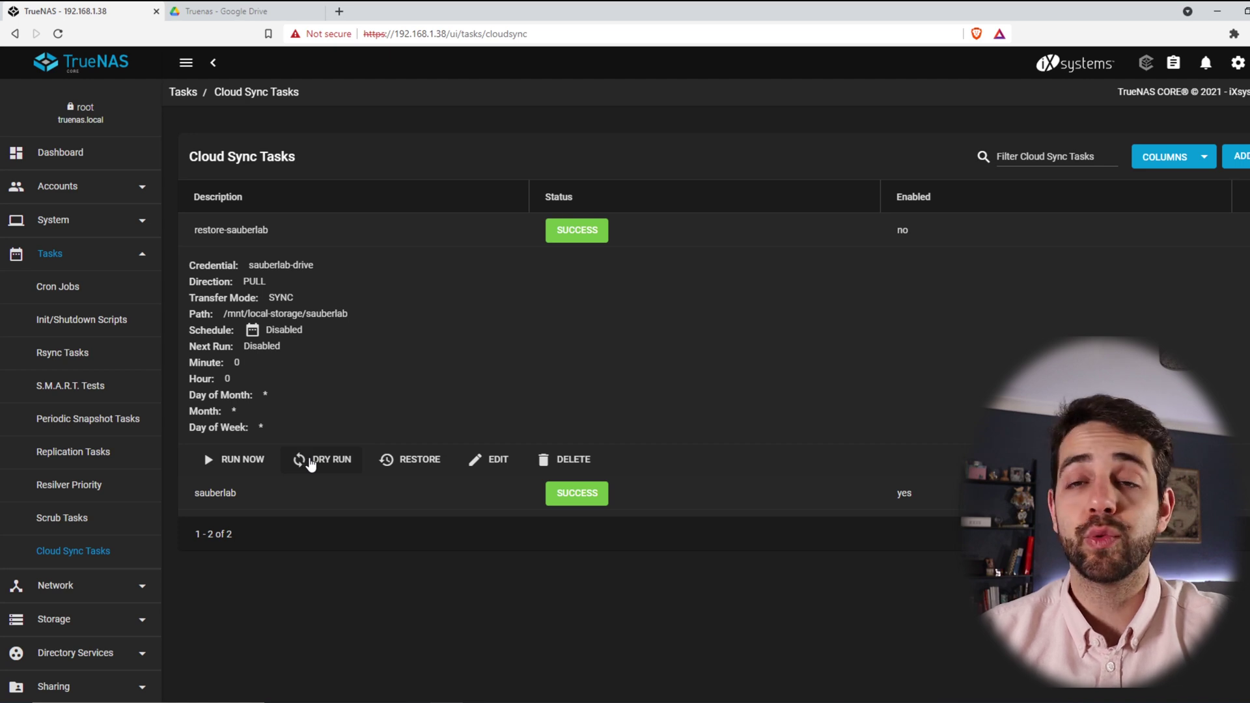
click(316, 462)
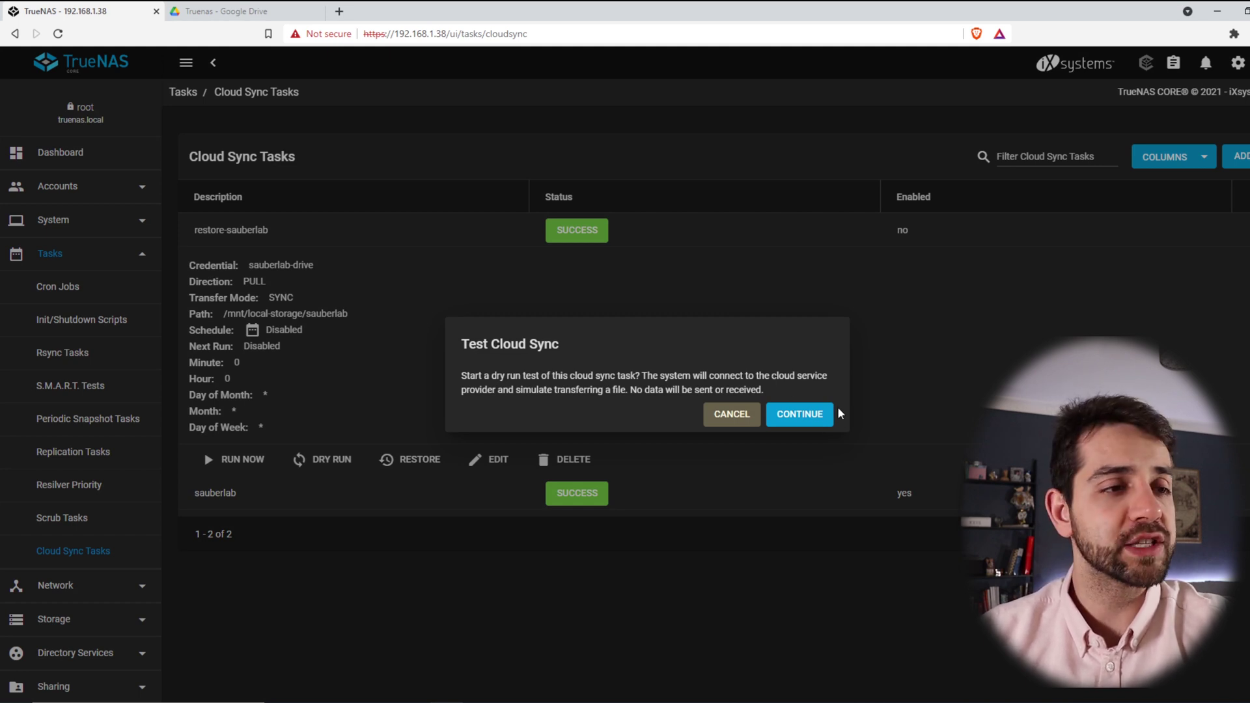
click(803, 422)
drag(517, 385, 728, 386)
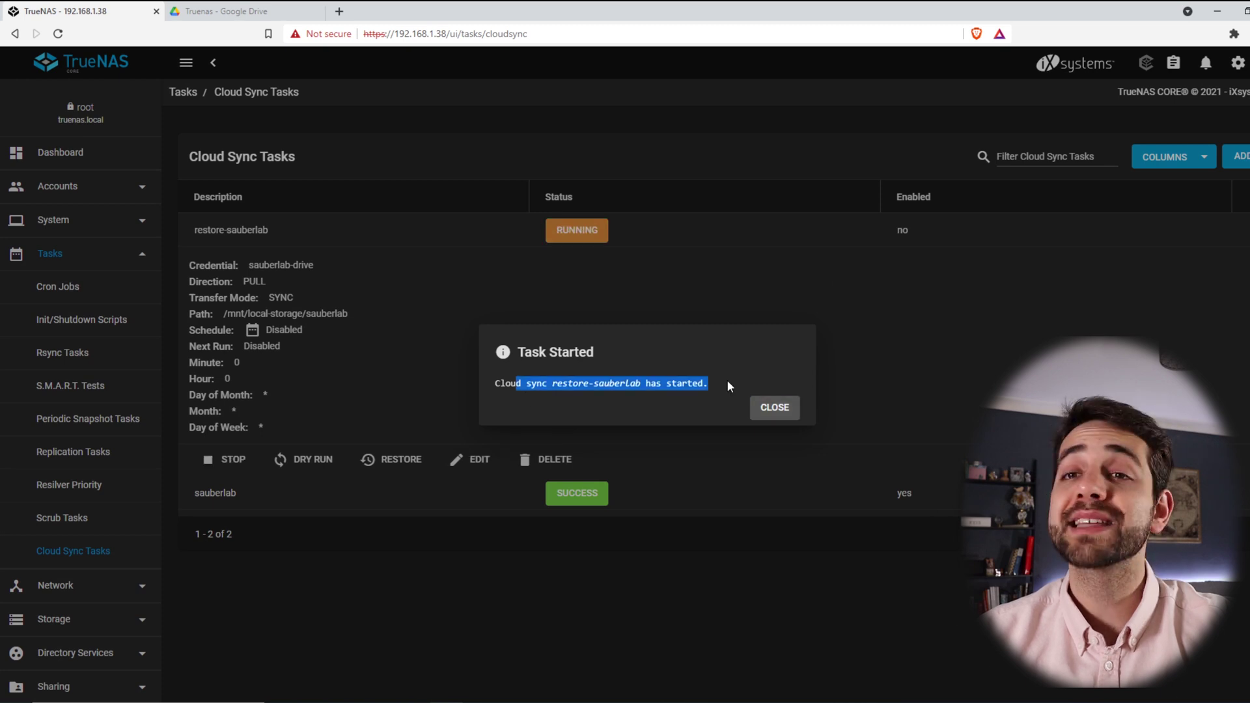
click(778, 413)
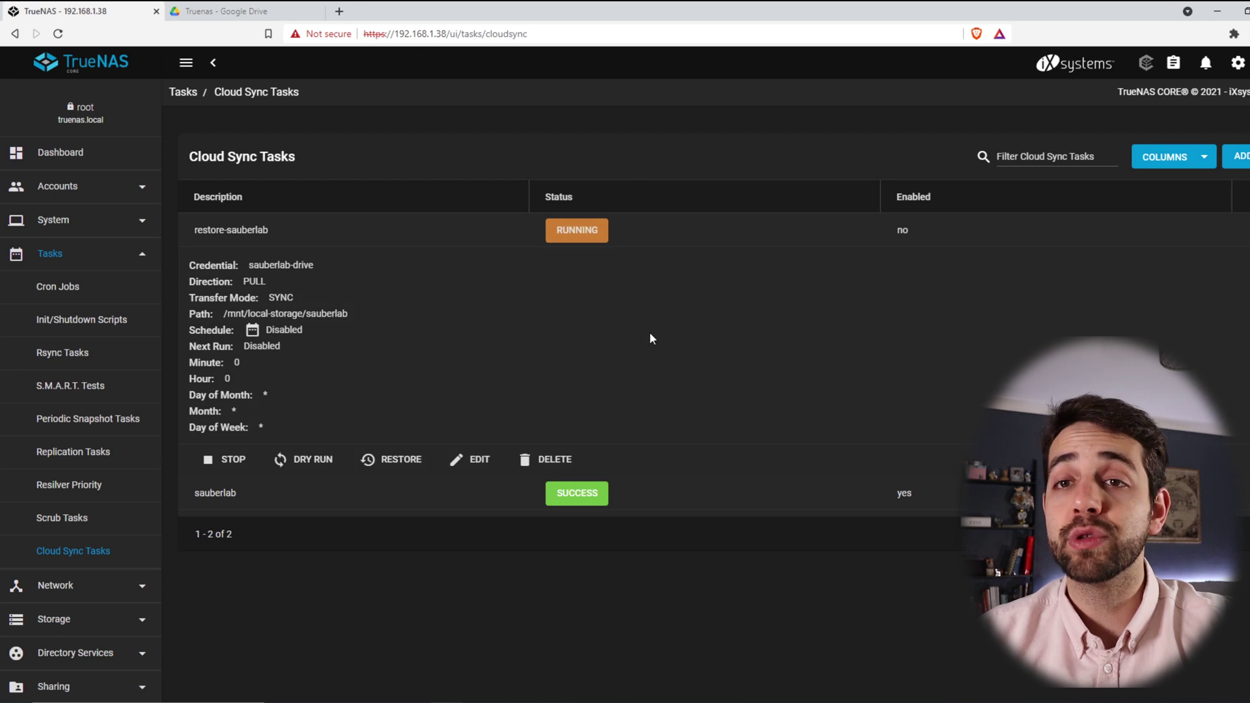
click(562, 241)
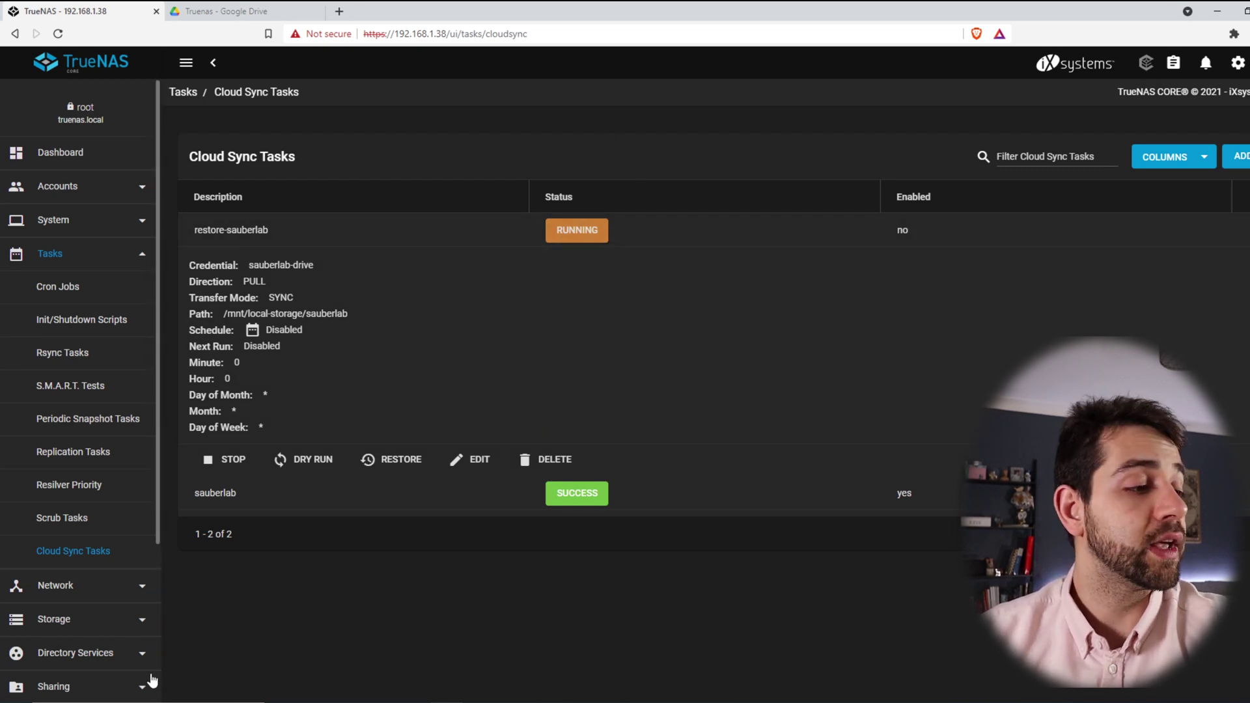
key(alt+Tab)
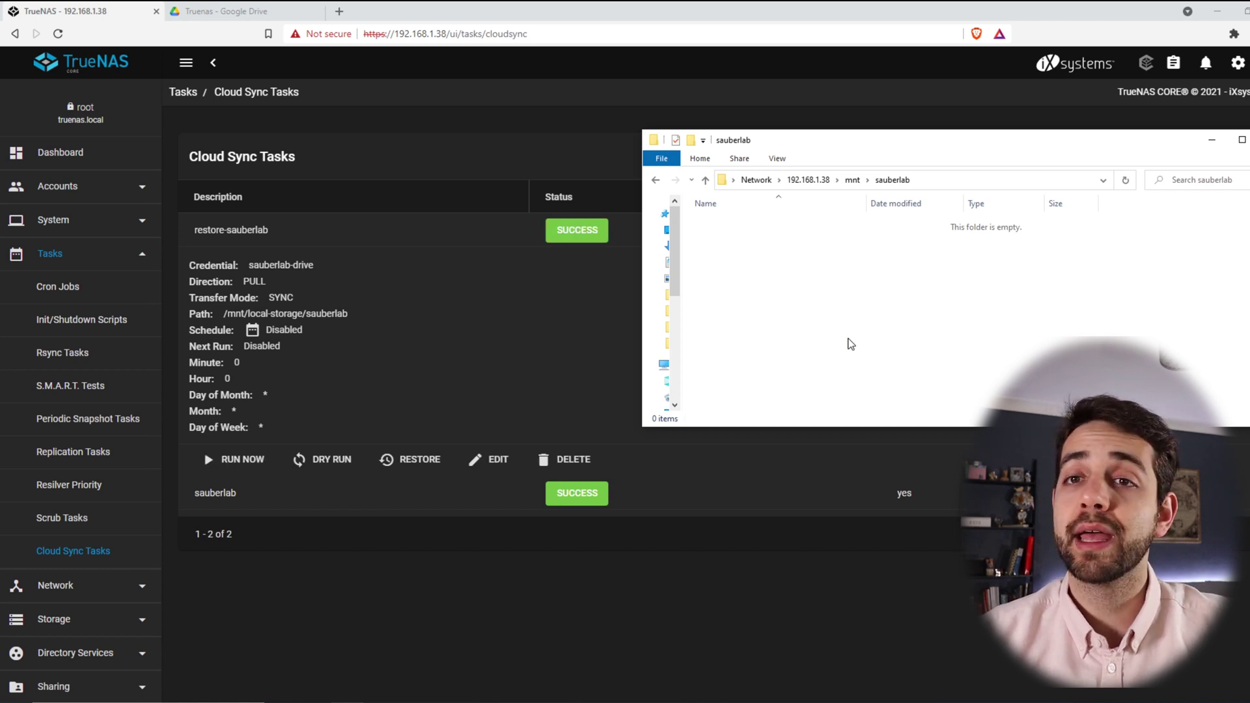
Start the real restore-sauberlab run and watch its progress beside the sauberlab folder
click(241, 457)
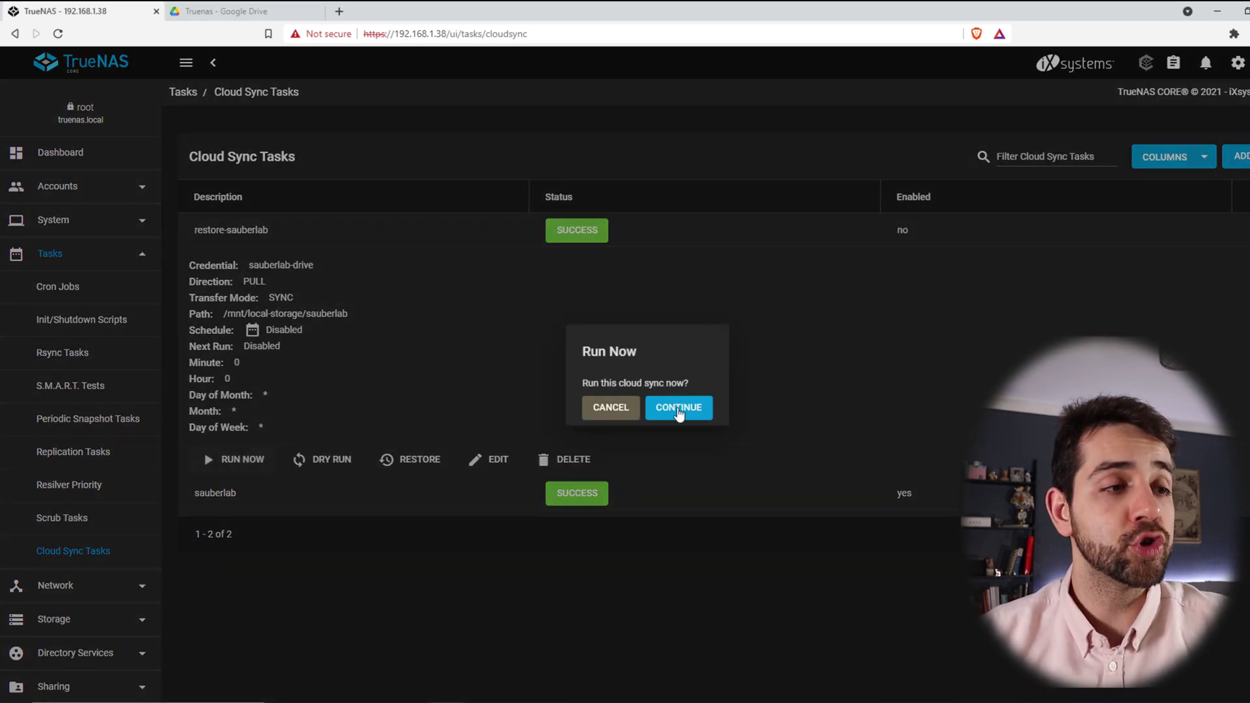
click(678, 414)
click(773, 408)
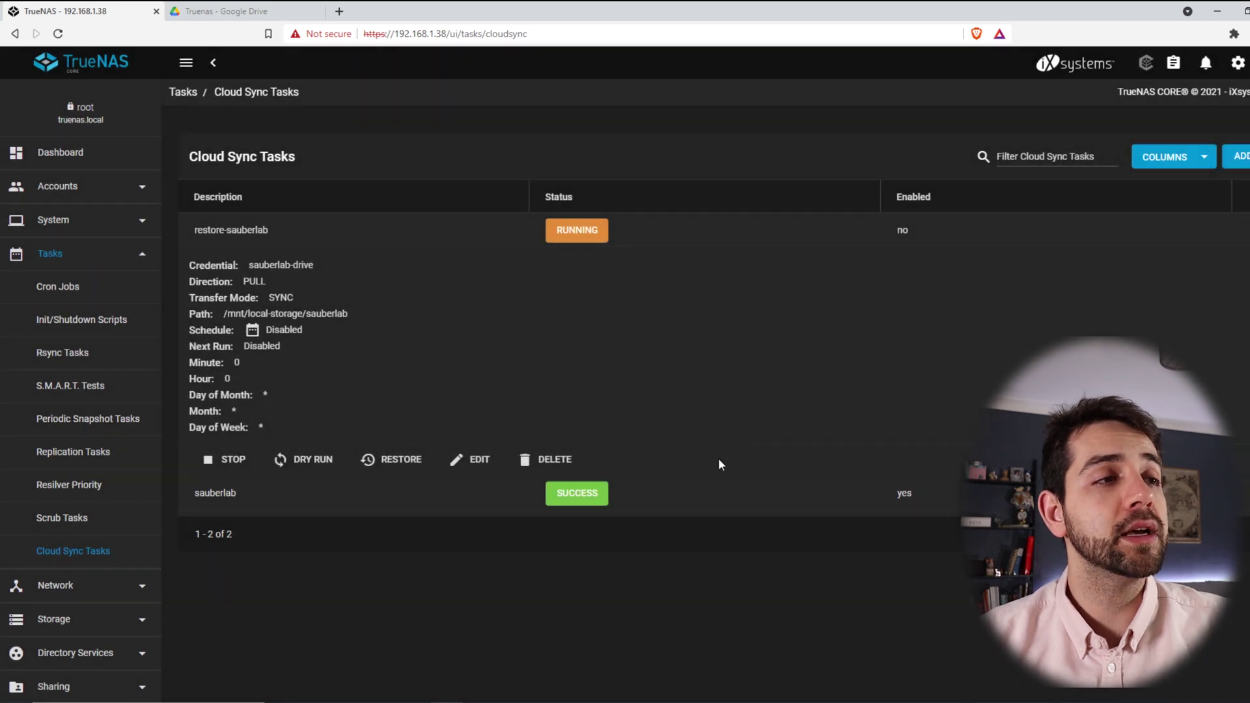
click(569, 228)
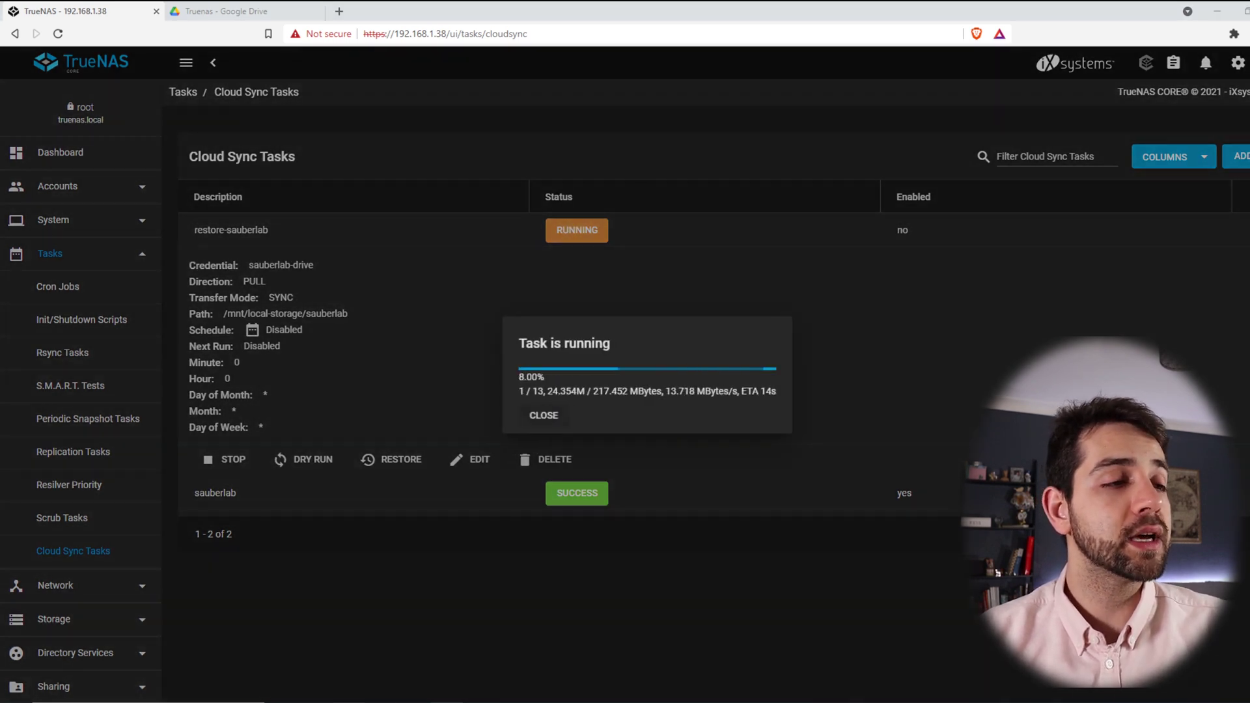
key(alt+Tab)
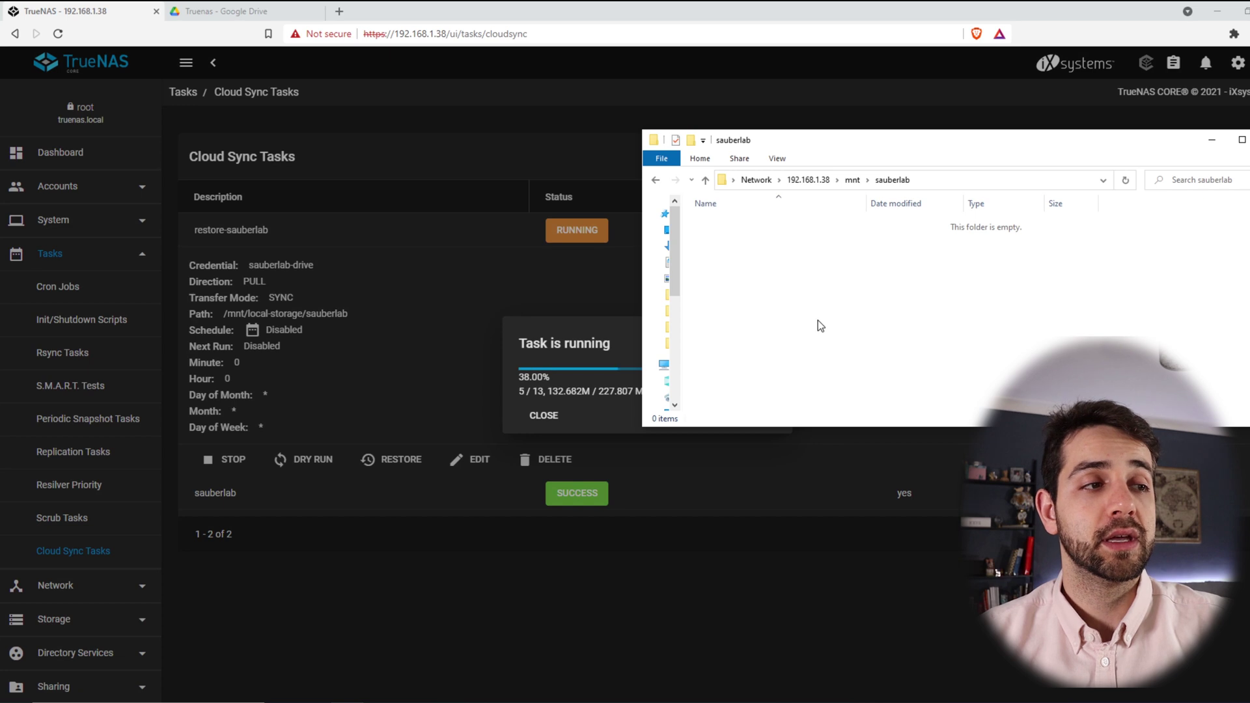